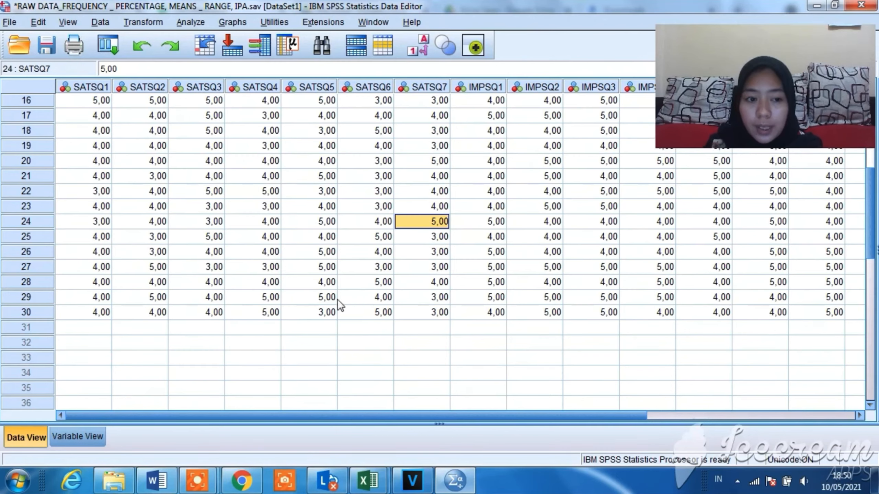
- Draft the value label "sangat tidak puas" for value 1 of the SATSQ1 variable and discard it
left_click(82, 435)
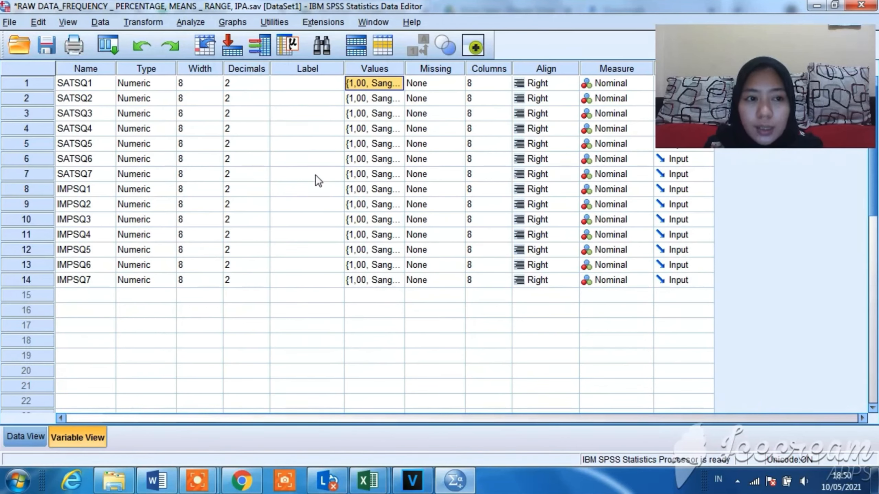
left_click(388, 87)
left_click(397, 84)
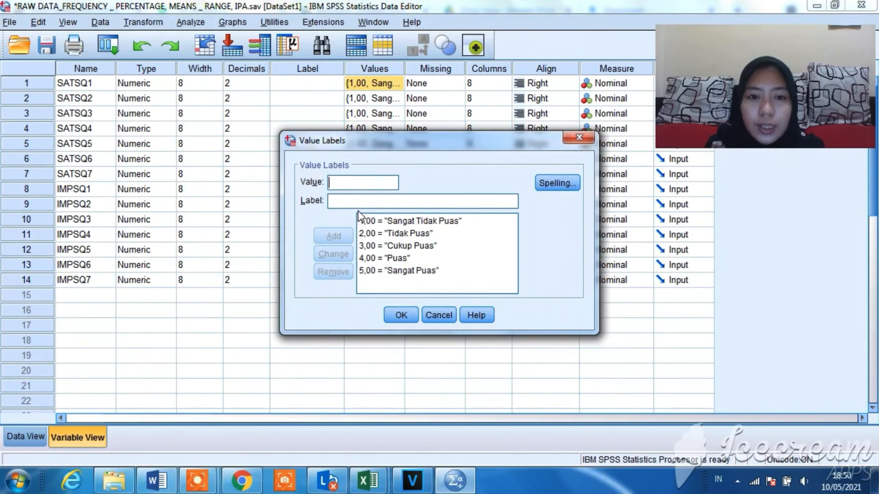
type("1")
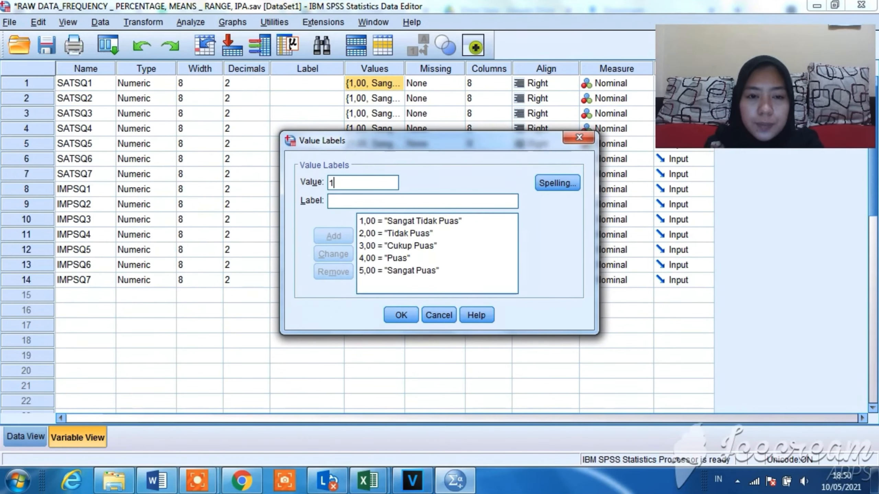
left_click(338, 202)
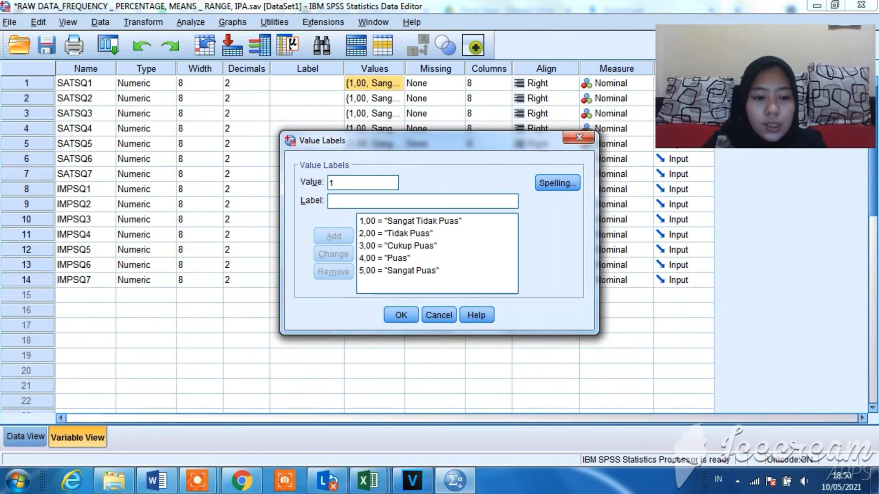
type("sangat t")
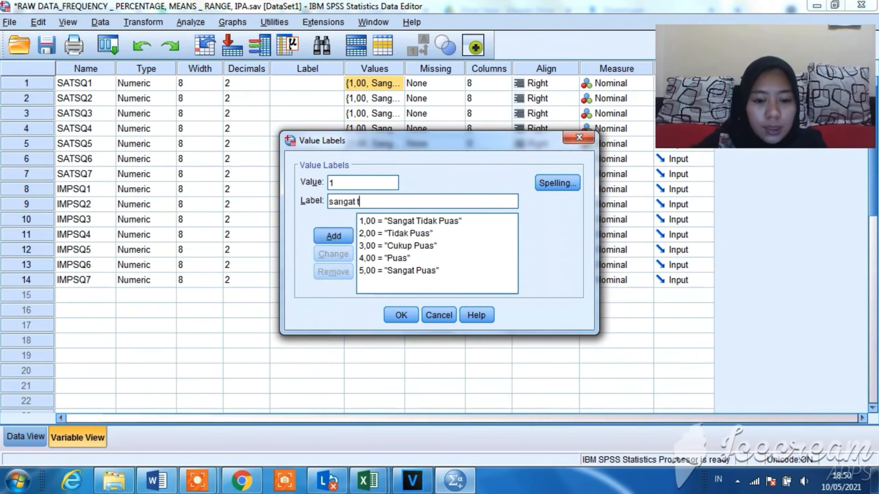
type("idak puas")
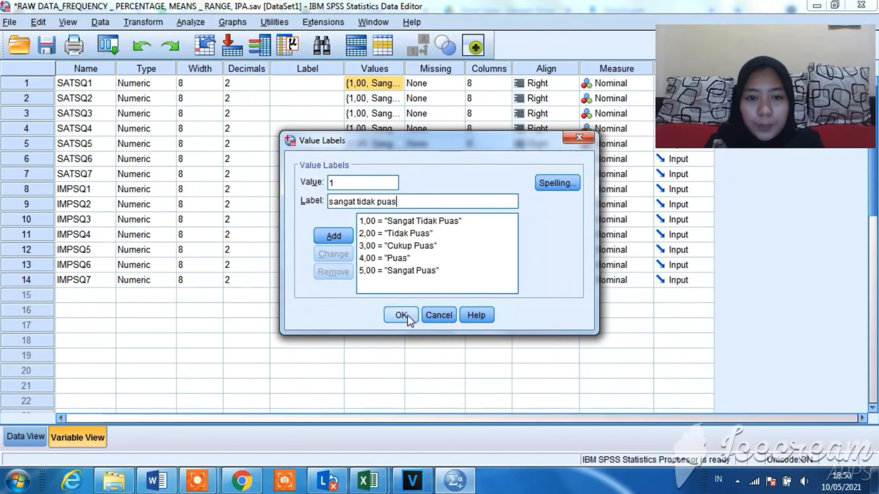
left_click(448, 315)
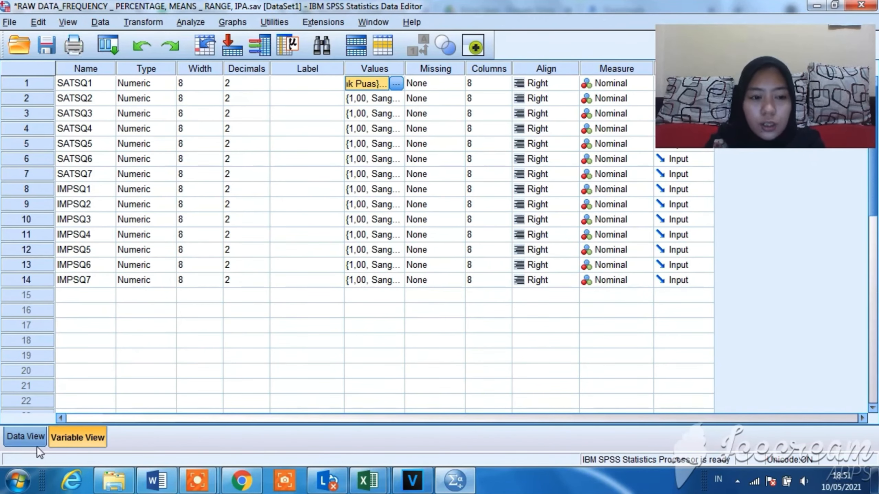
- Run a Frequencies analysis on the SATSQ and IMPSQ variables from the data view, with frequency tables displayed
left_click(28, 443)
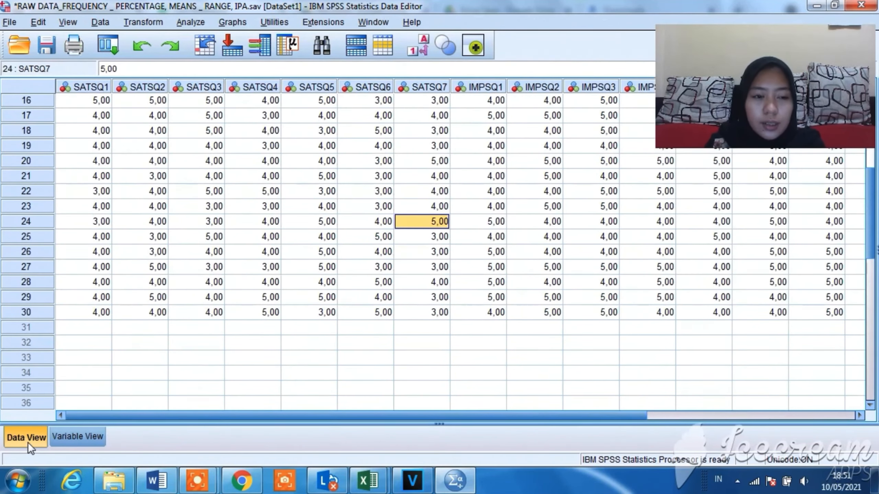
left_click(190, 23)
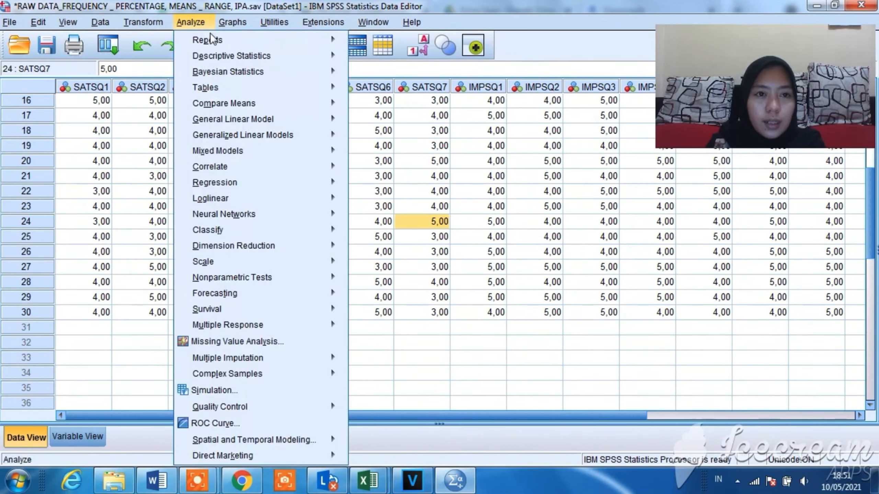
mouse_move(215, 51)
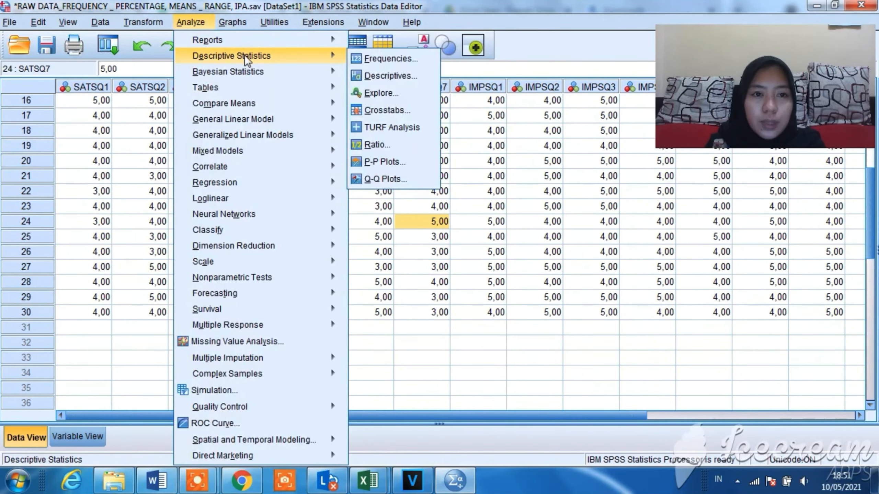
left_click(395, 56)
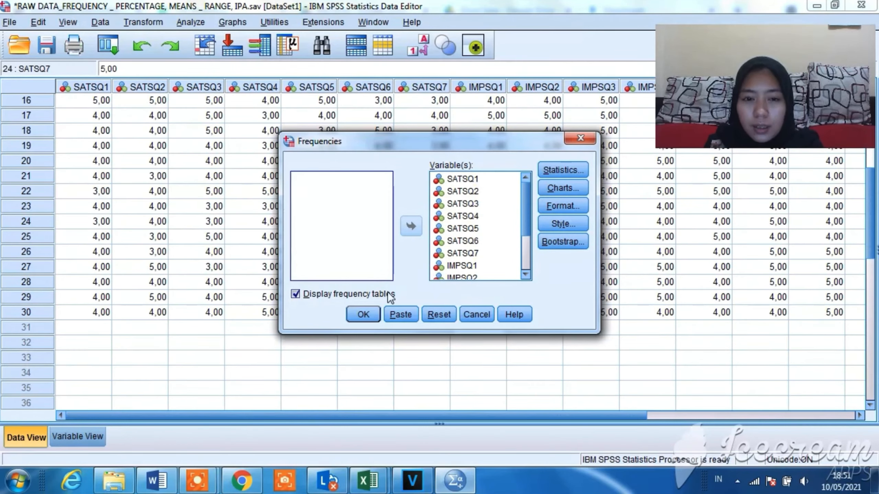
left_click(362, 314)
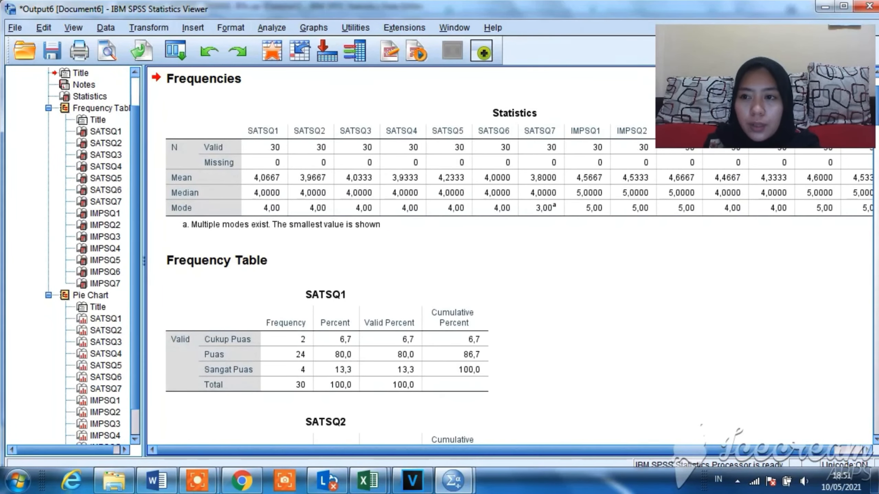
- Review the frequency and percentage tables of the satisfaction and importance indicators in the output
scroll(512, 264, "down", 5)
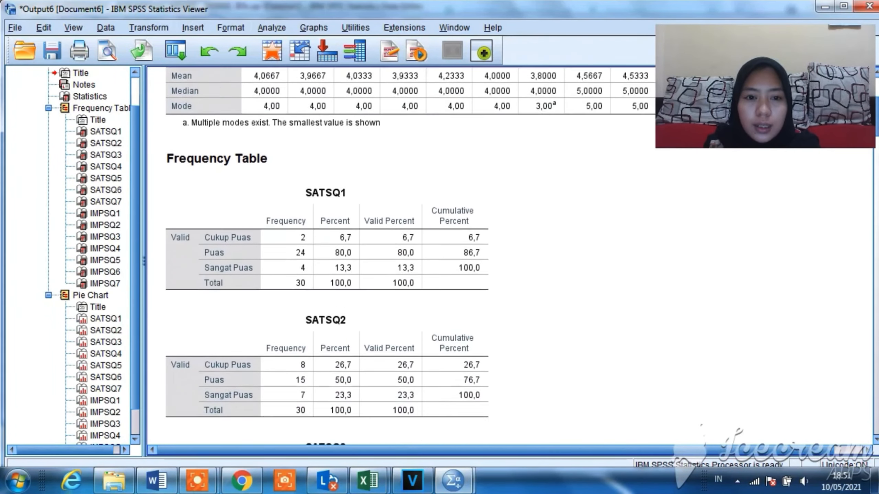
scroll(327, 260, "down", 3)
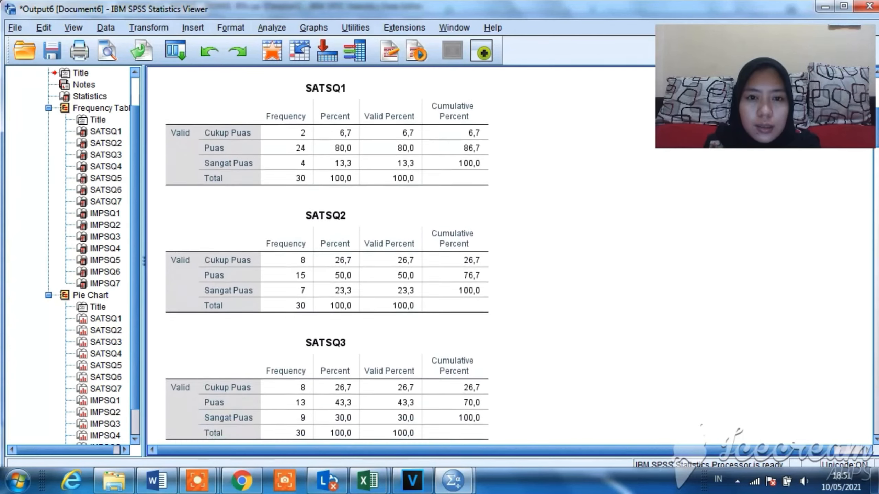
scroll(327, 259, "down", 12)
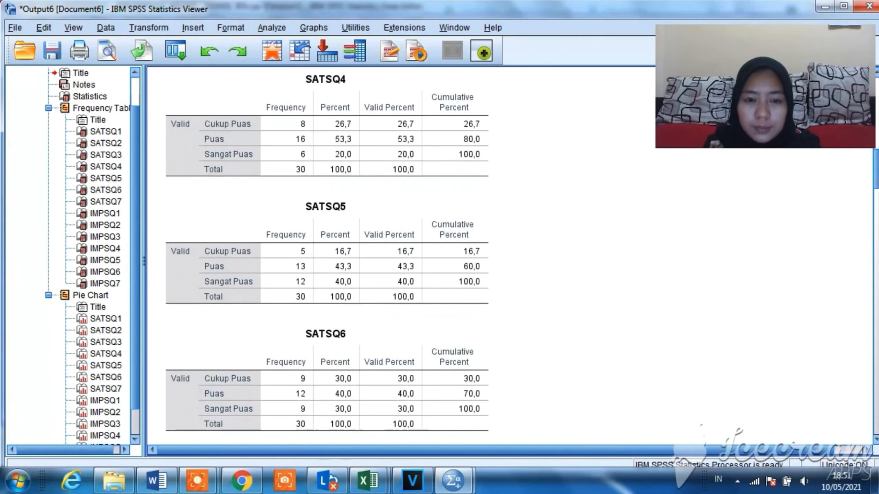
scroll(326, 259, "down", 3)
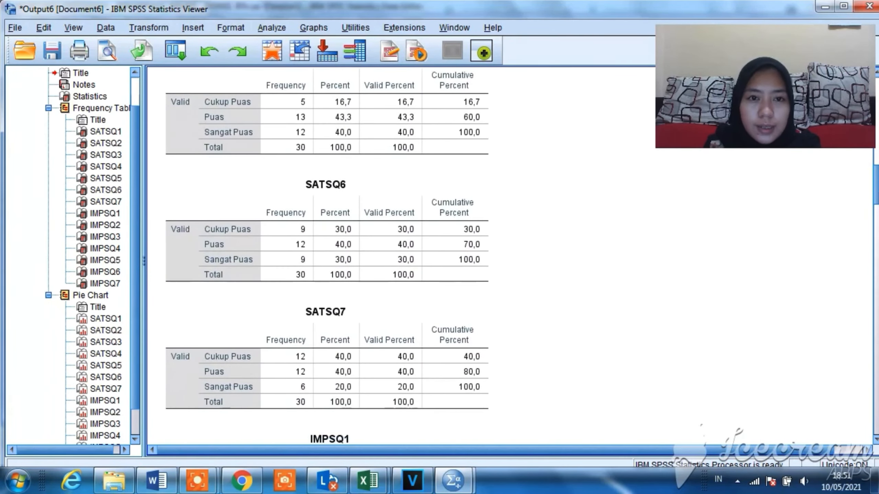
scroll(327, 260, "down", 20)
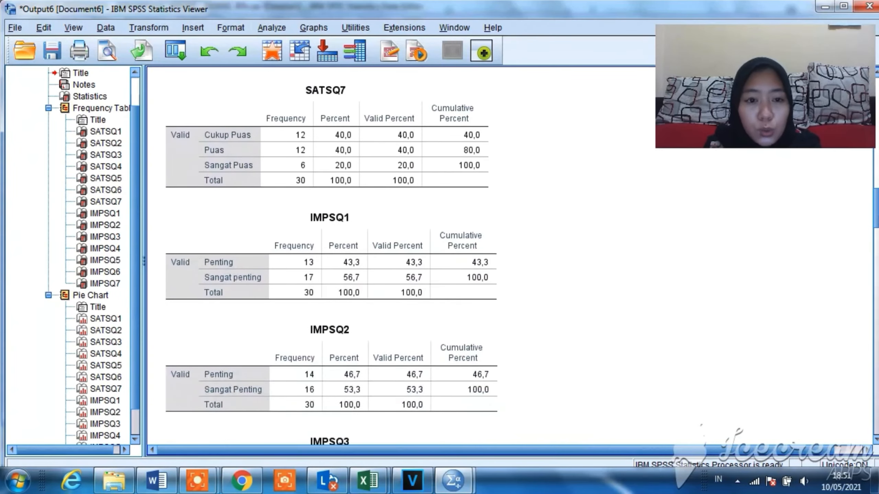
left_click_drag(877, 271, 867, 213)
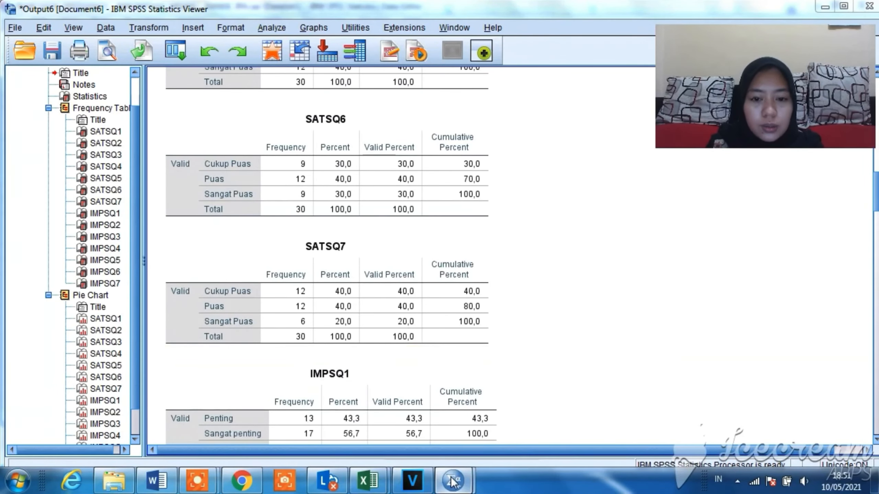
- Rerun the Frequencies analysis from the dataset with the chart type set to bar charts, and view the resulting charts
mouse_move(451, 480)
left_click(392, 395)
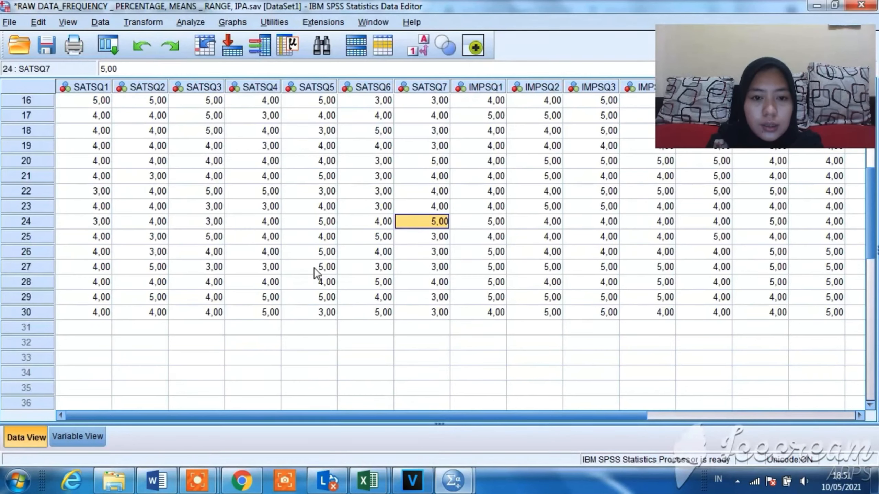
left_click(199, 24)
mouse_move(221, 53)
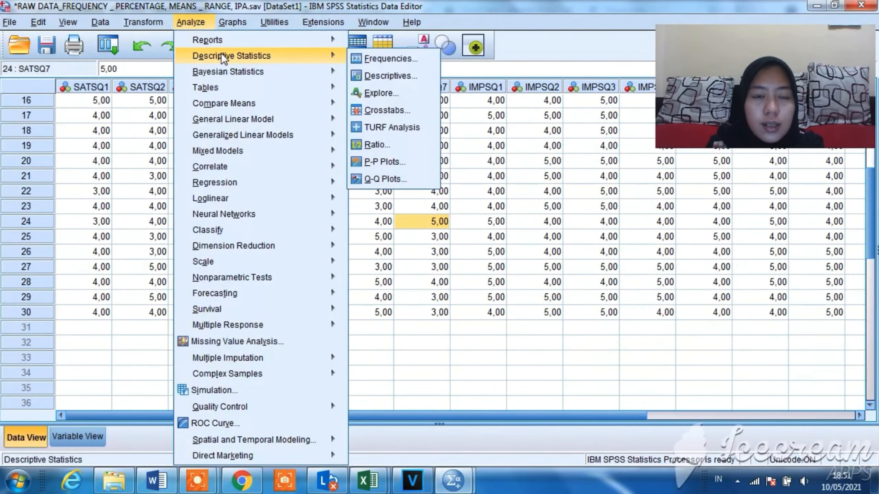
left_click(383, 58)
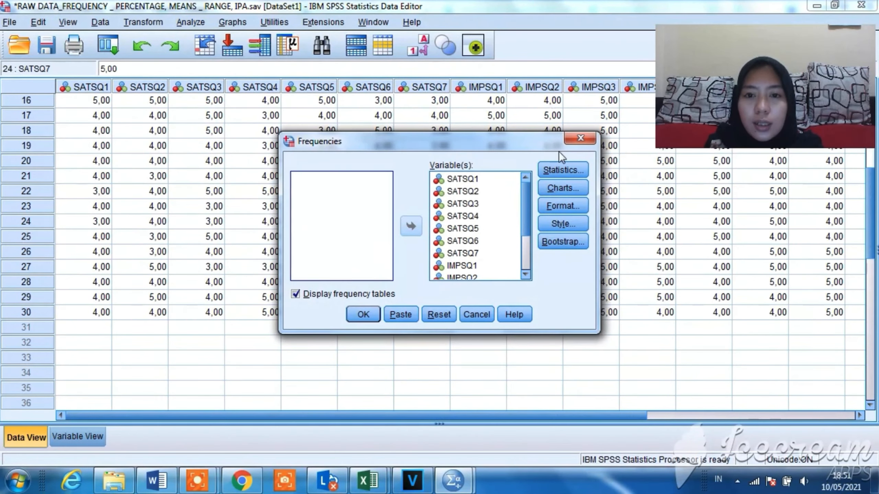
left_click(560, 190)
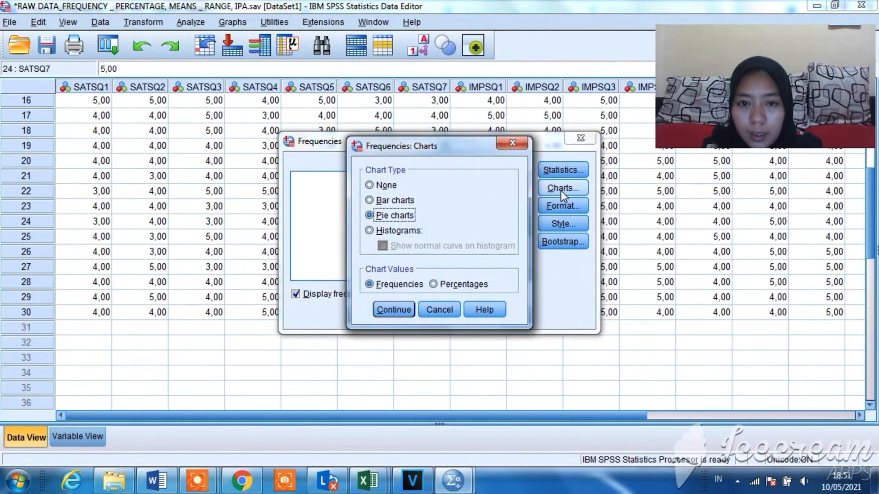
left_click(386, 201)
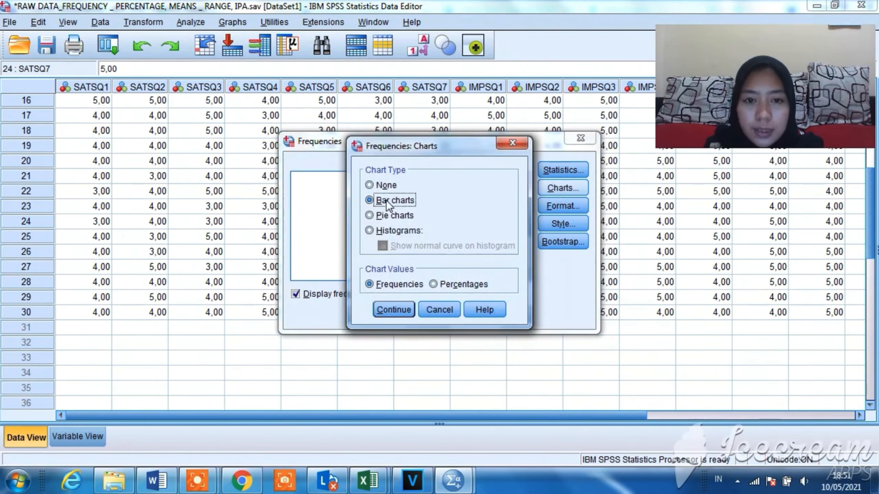
left_click(383, 311)
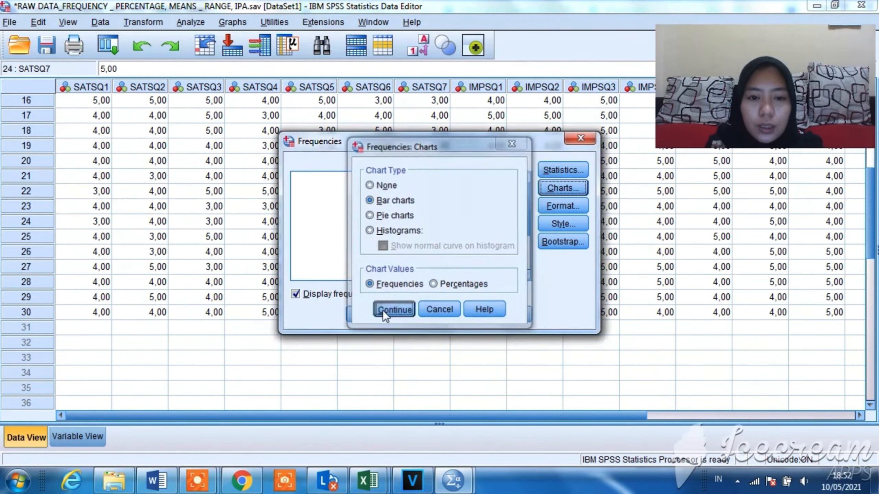
left_click(362, 315)
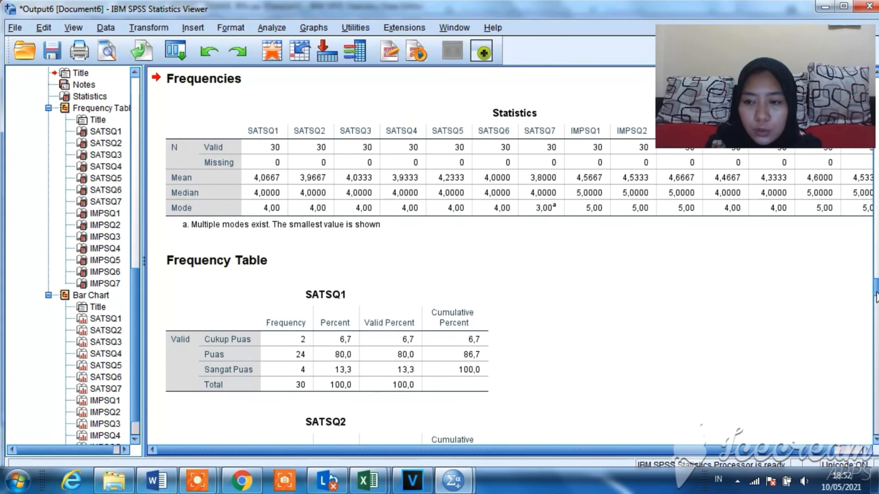
left_click_drag(877, 297, 877, 363)
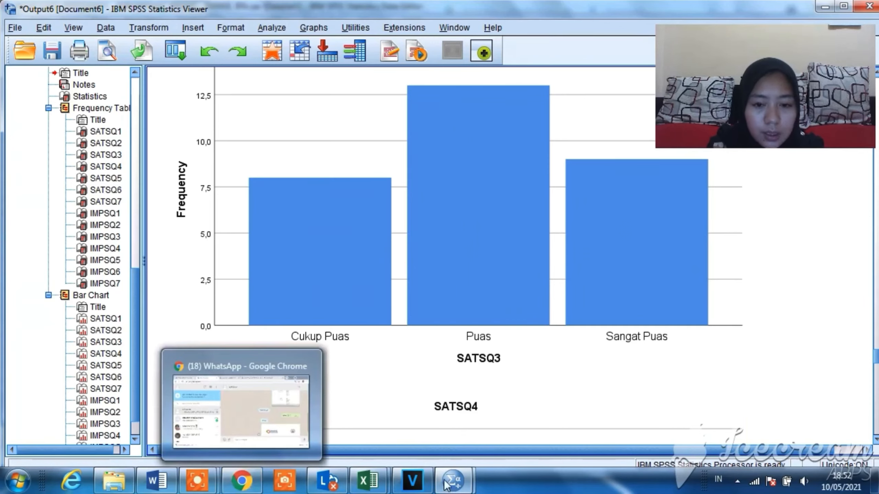
- Rerun the Frequencies analysis from the dataset with the chart type set to pie charts, and view the resulting charts
mouse_move(452, 480)
left_click(398, 399)
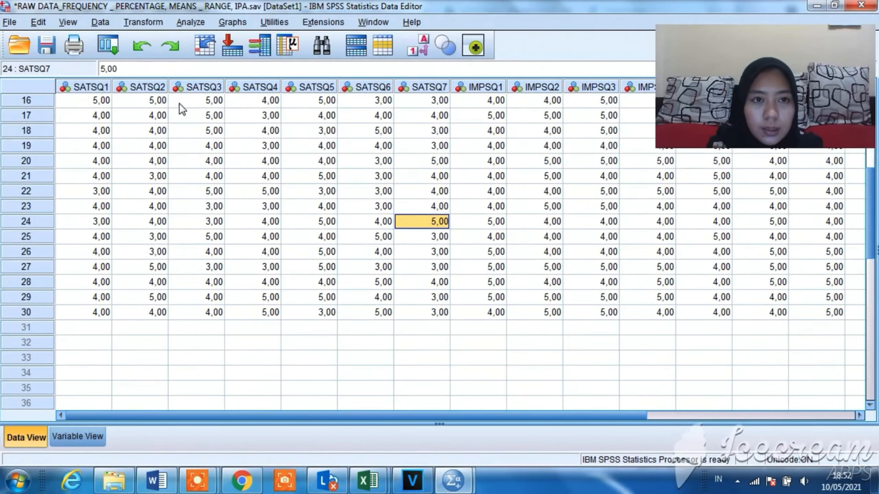
left_click(192, 22)
mouse_move(247, 59)
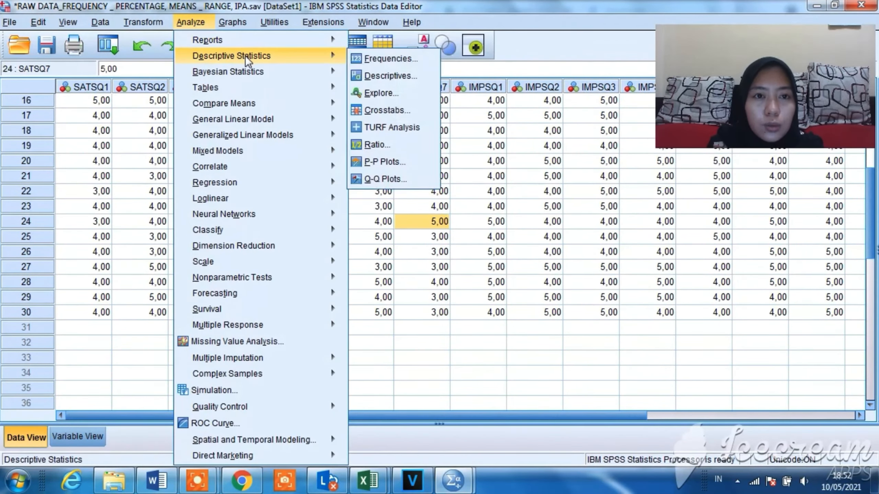
left_click(392, 58)
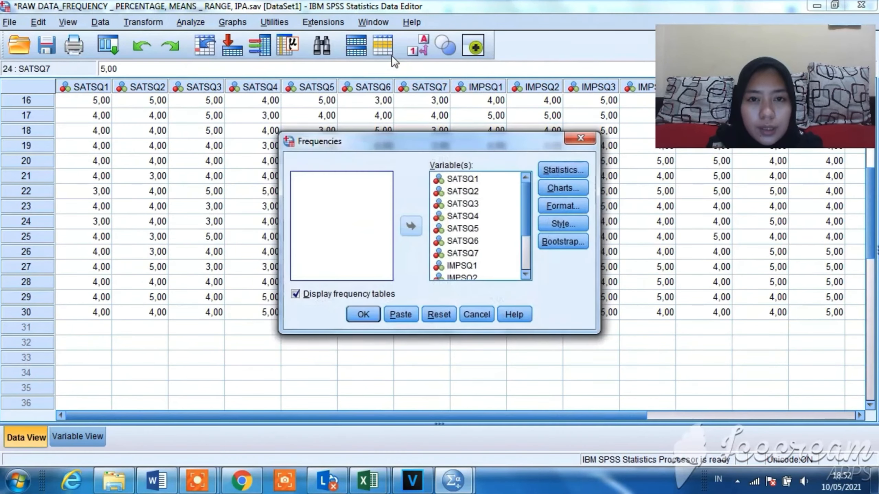
left_click(563, 188)
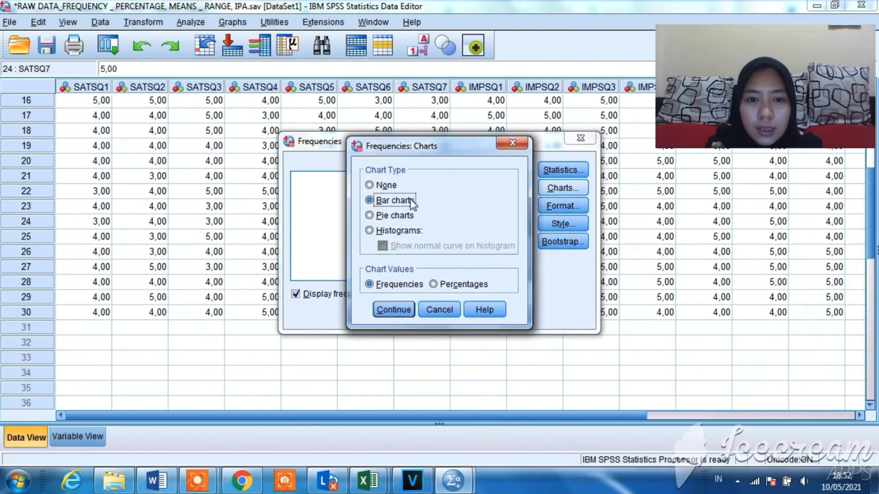
left_click(397, 213)
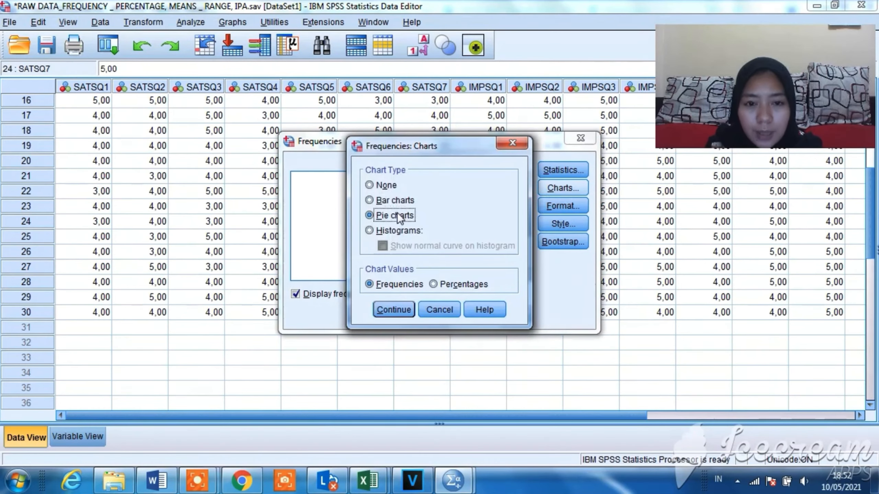
left_click(394, 310)
left_click(360, 318)
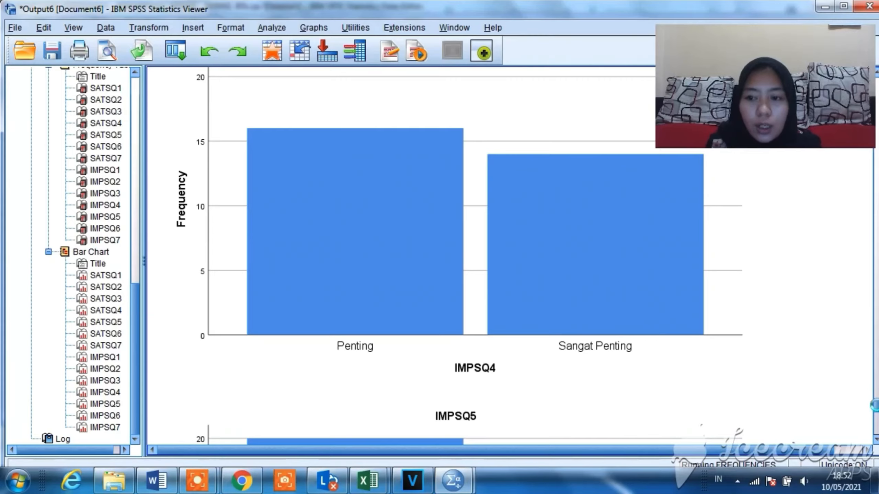
mouse_move(877, 414)
left_mouse_down()
mouse_move(878, 399)
mouse_move(878, 423)
left_mouse_up()
left_click_drag(876, 416, 877, 390)
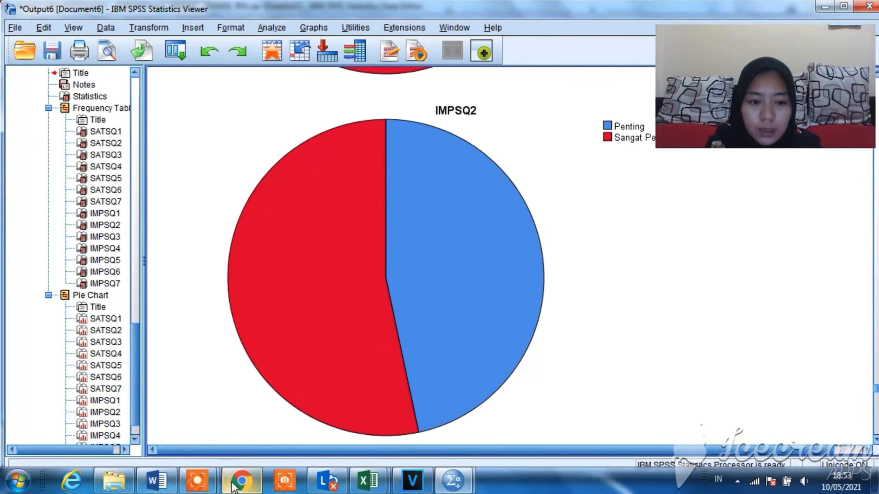
- Switch to the Word report and read the written frequency and percentage analysis of the satisfaction indicators
left_click(157, 481)
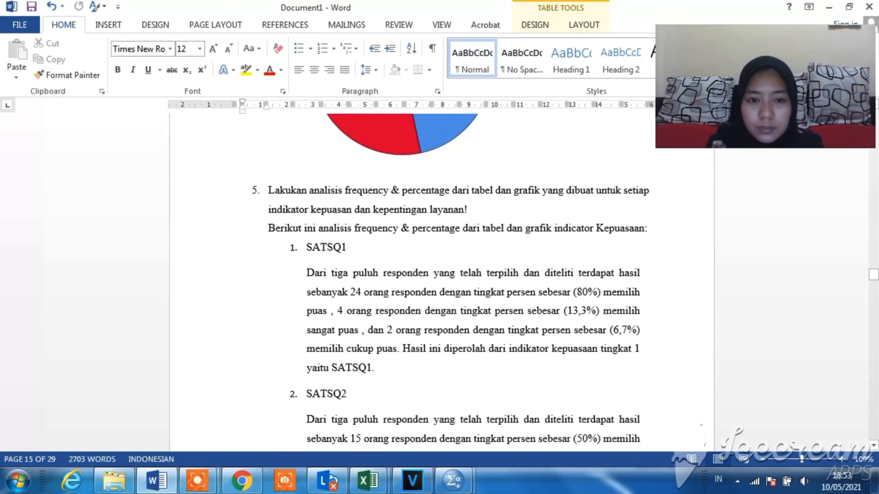
left_click_drag(873, 276, 876, 289)
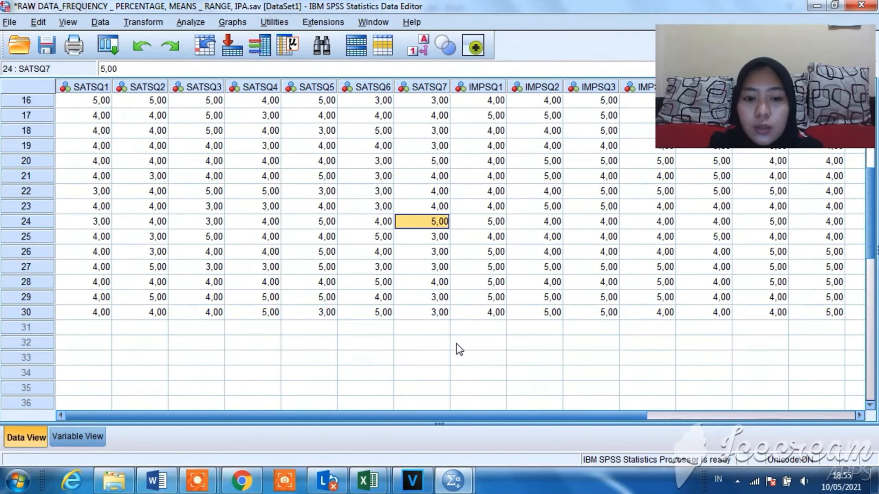
- Switch to the Book2 workbook in Excel and calculate the SATSQ1 mean in B33 with =AVERAGE(B3:B32)
left_click(364, 488)
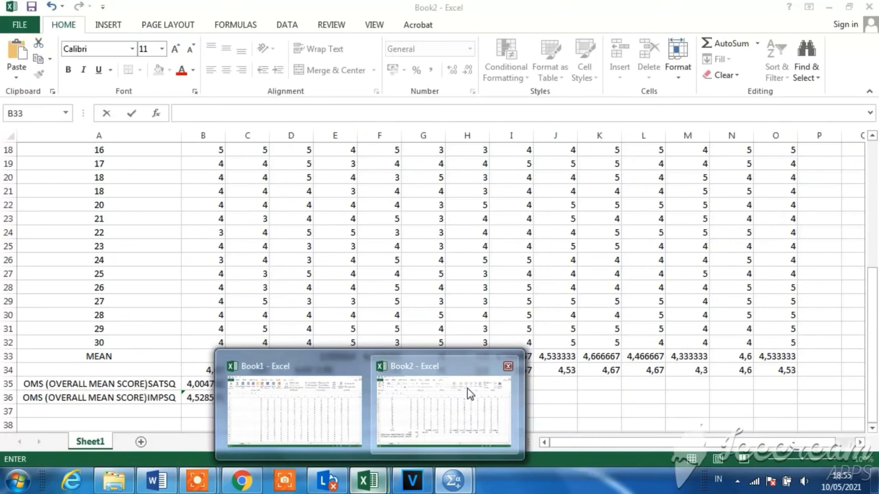
left_click(467, 389)
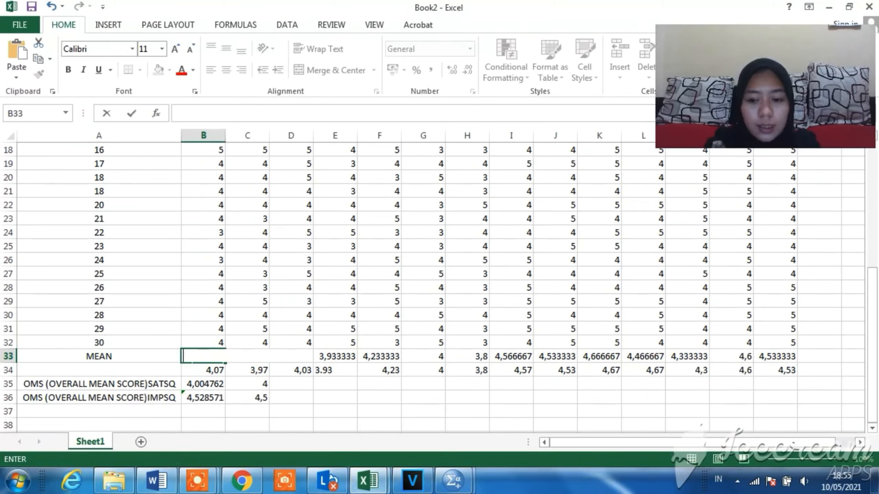
type("=")
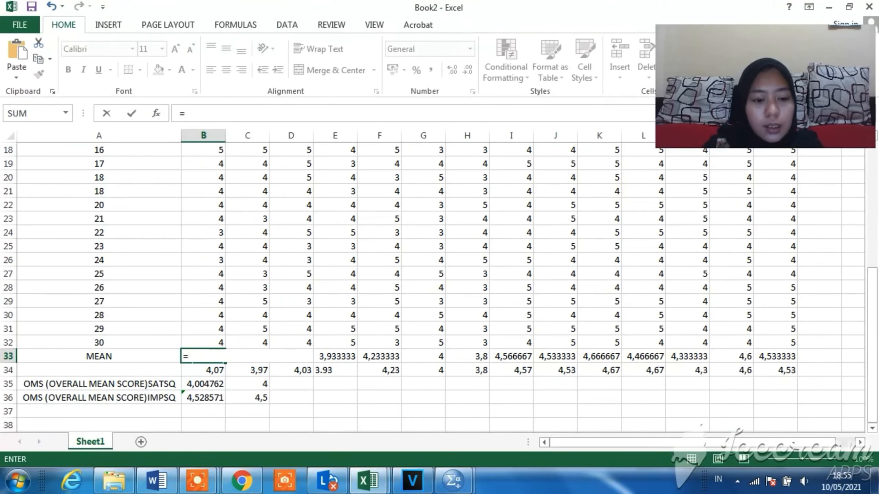
type("aVE")
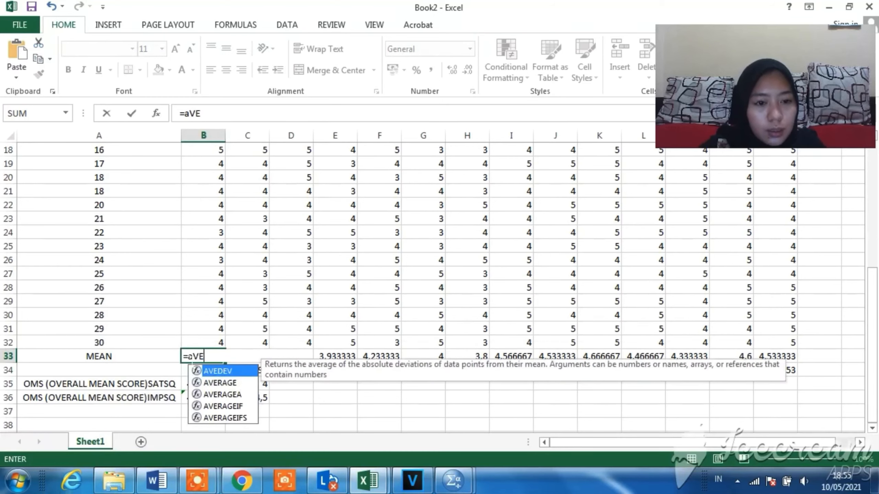
key("BackSpace")
key("BackSpace")
key("BackSpace")
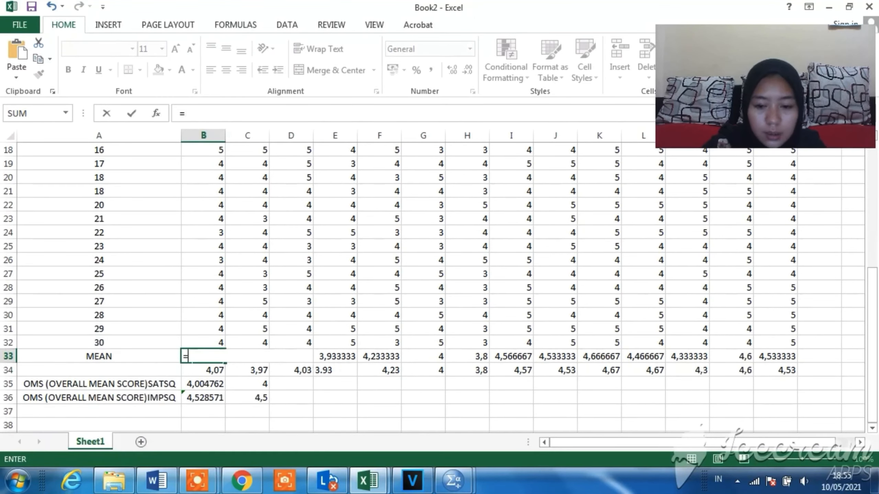
type("AVERAGE(")
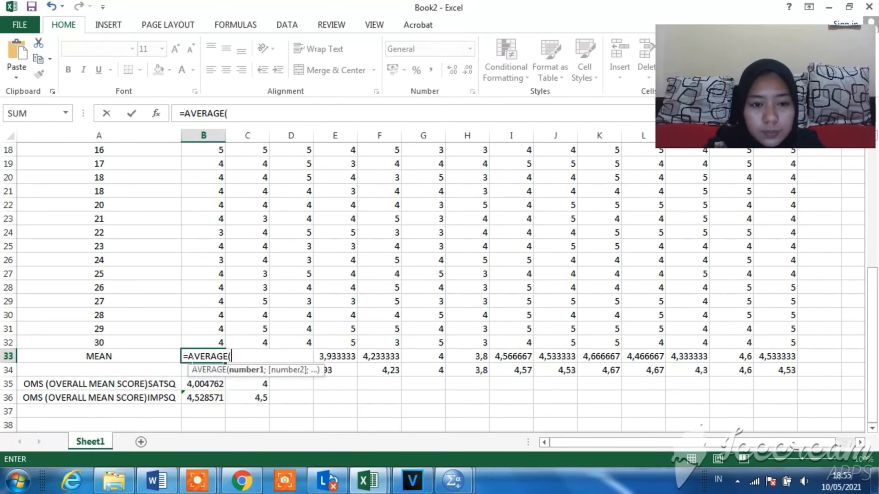
left_click_drag(204, 342, 204, 178)
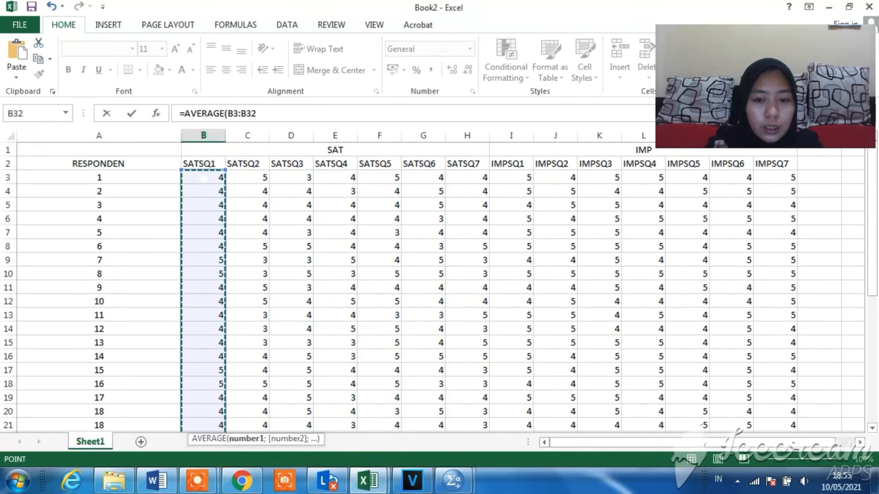
type(")")
key("Return")
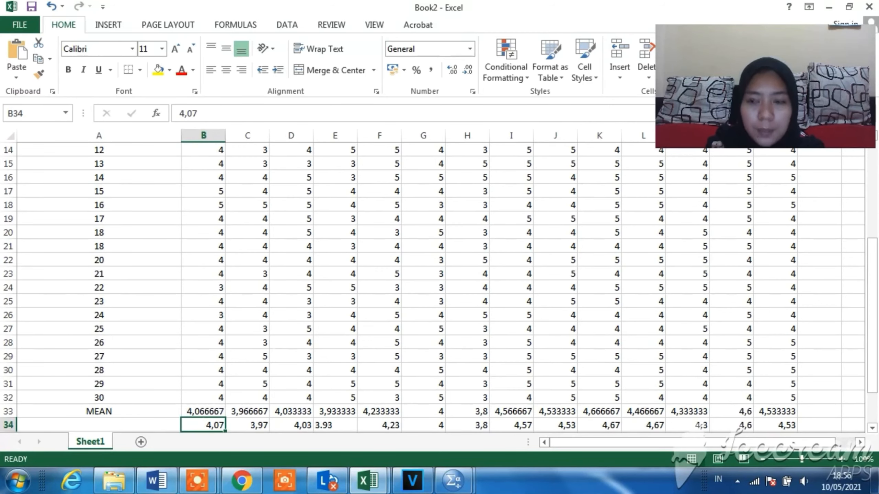
left_click_drag(872, 284, 872, 312)
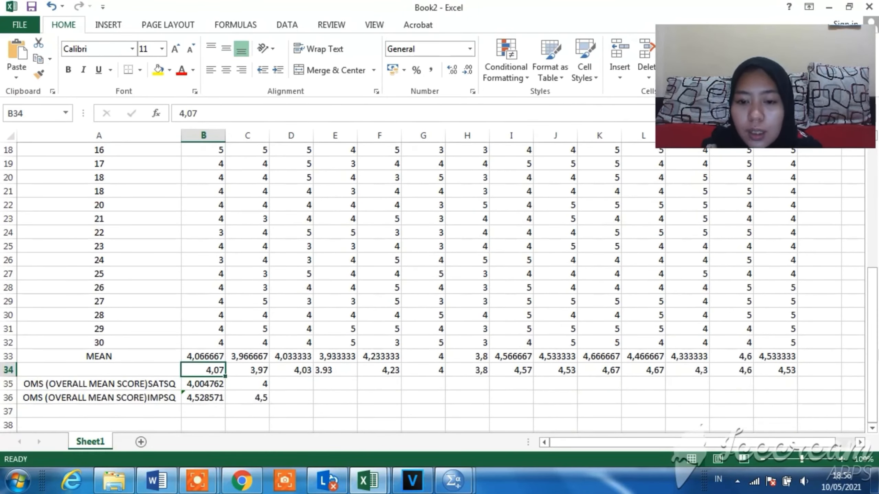
- Switch to the SPSS dataset and set up a Frequencies analysis with SATSQ1 as the only variable
left_click(453, 480)
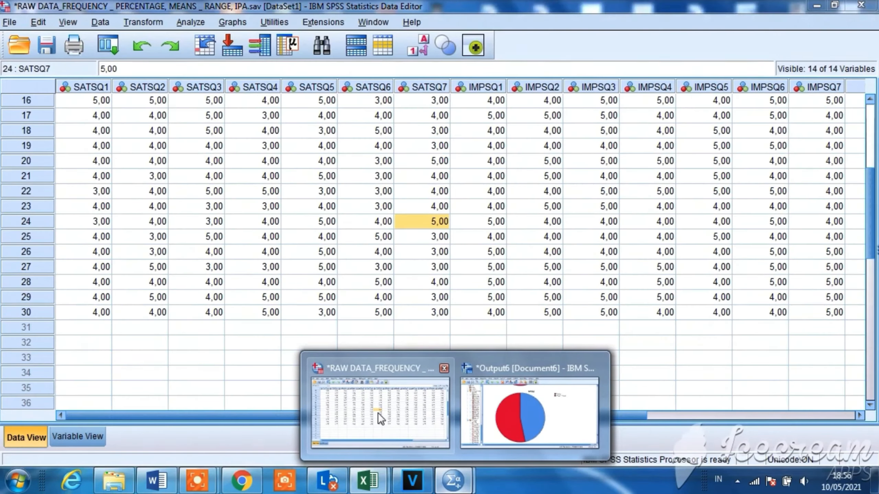
left_click(378, 414)
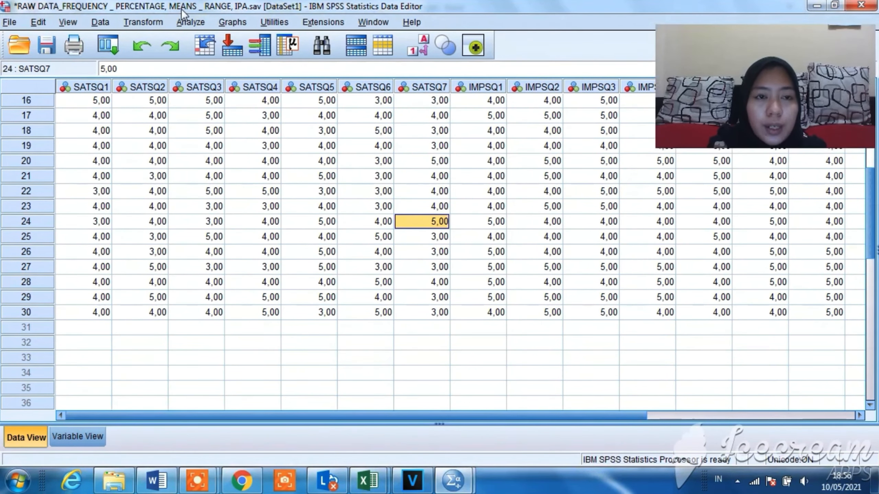
left_click(192, 23)
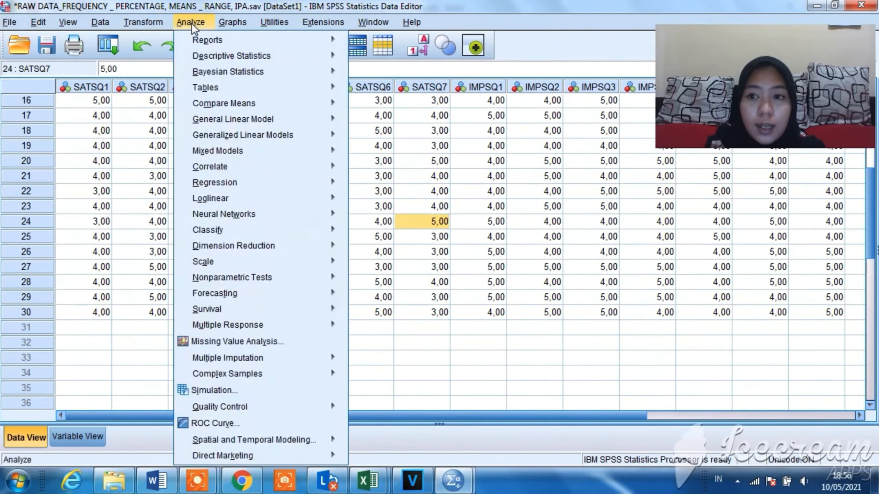
mouse_move(234, 55)
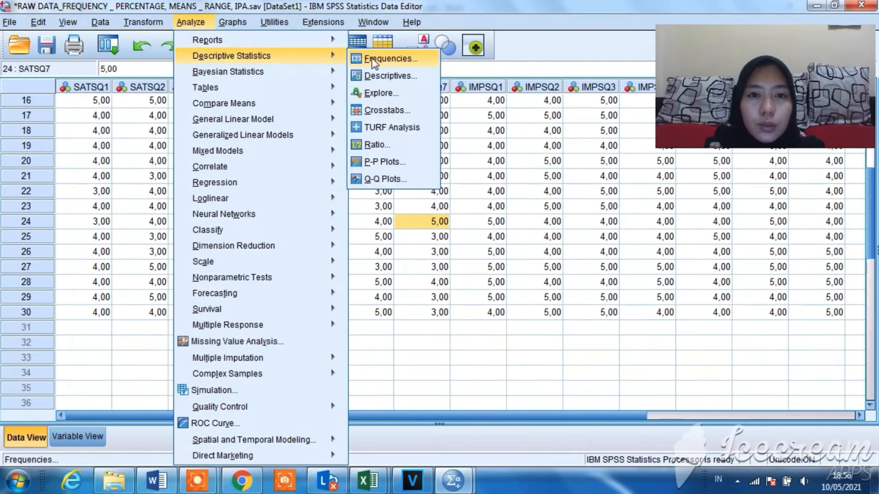
left_click(385, 58)
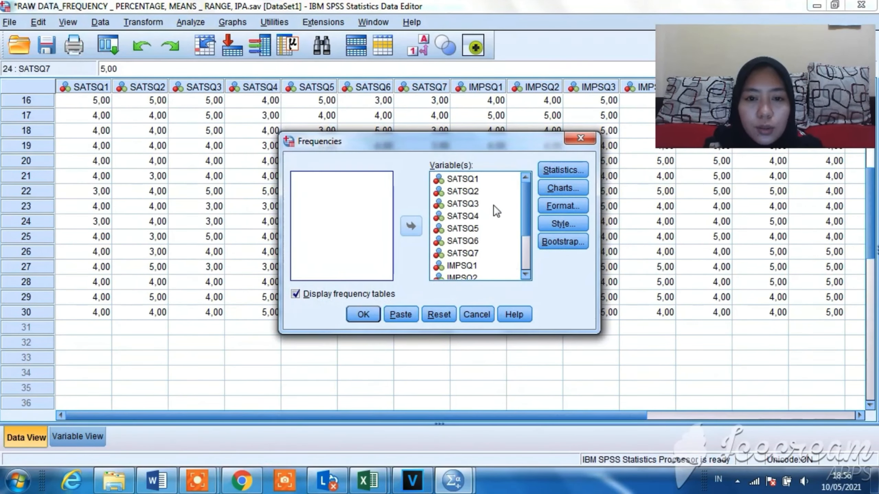
left_click(456, 205)
key("ctrl+a")
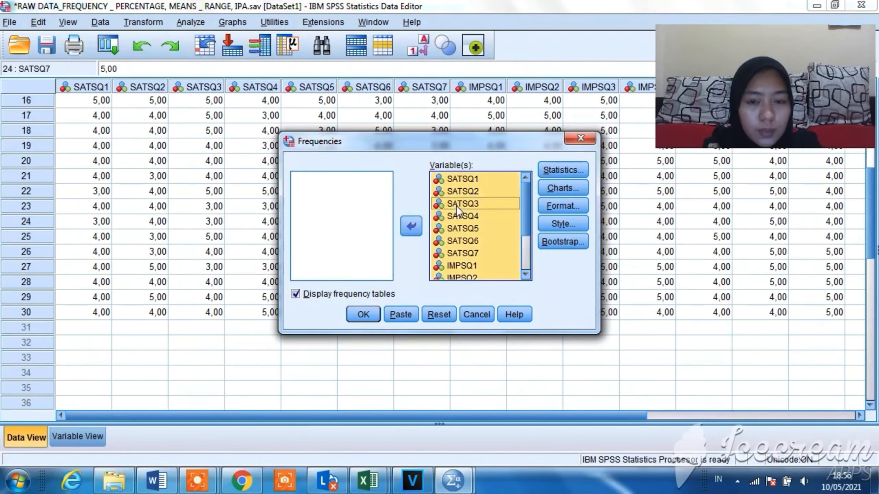
left_click(411, 225)
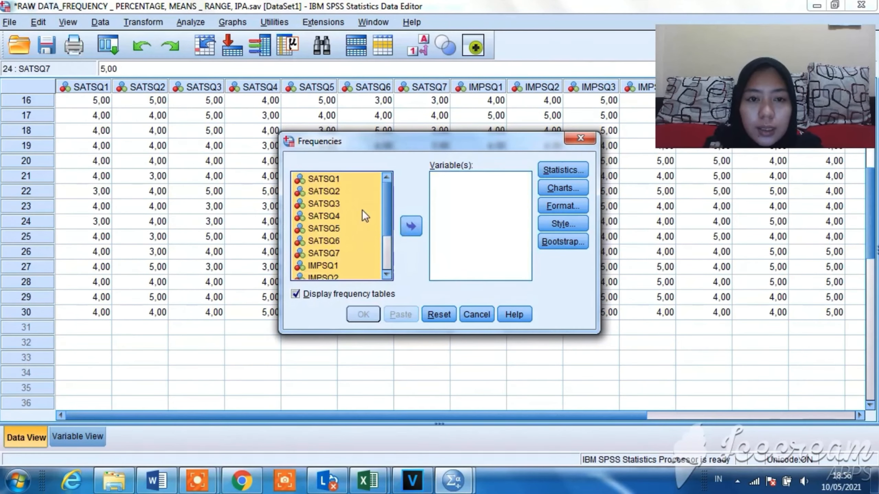
left_click(323, 177)
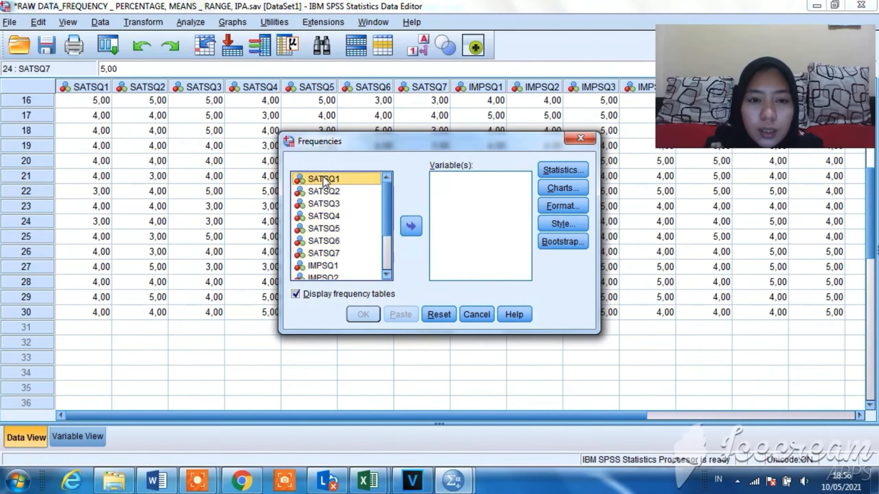
left_click(414, 230)
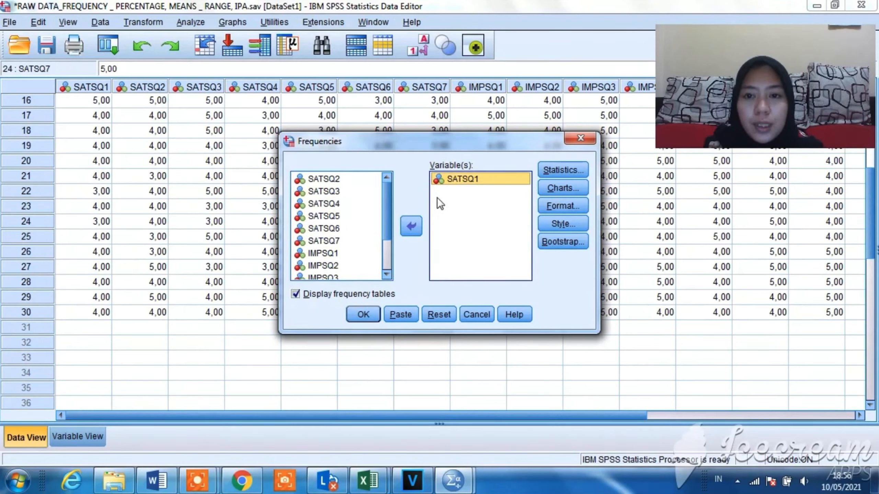
- Include the mean, median and mode in the Frequencies statistics and run the analysis
left_click(573, 170)
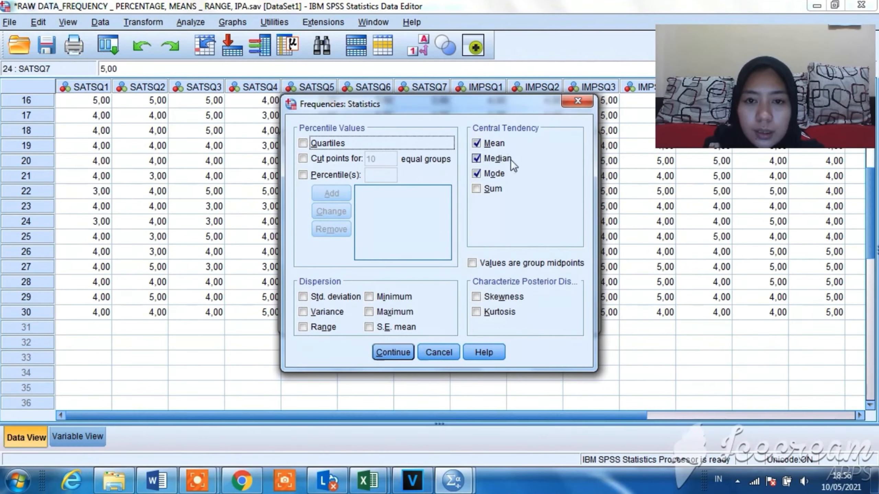
left_click(401, 356)
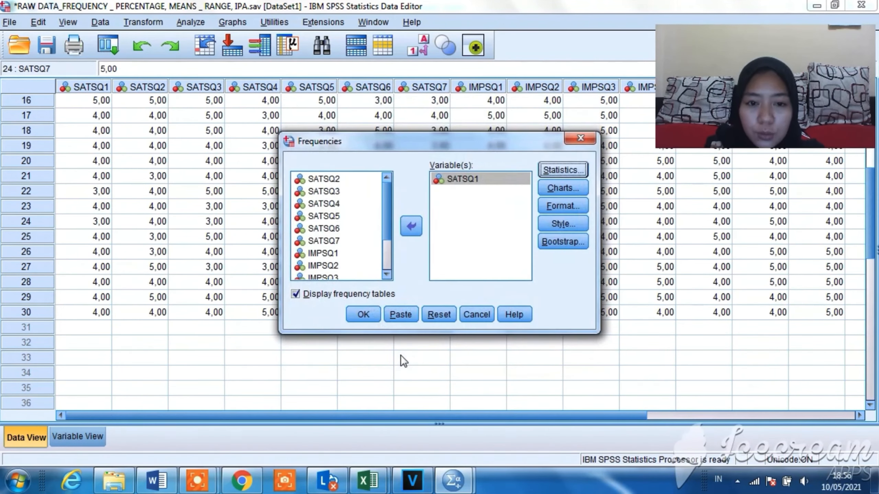
left_click(366, 319)
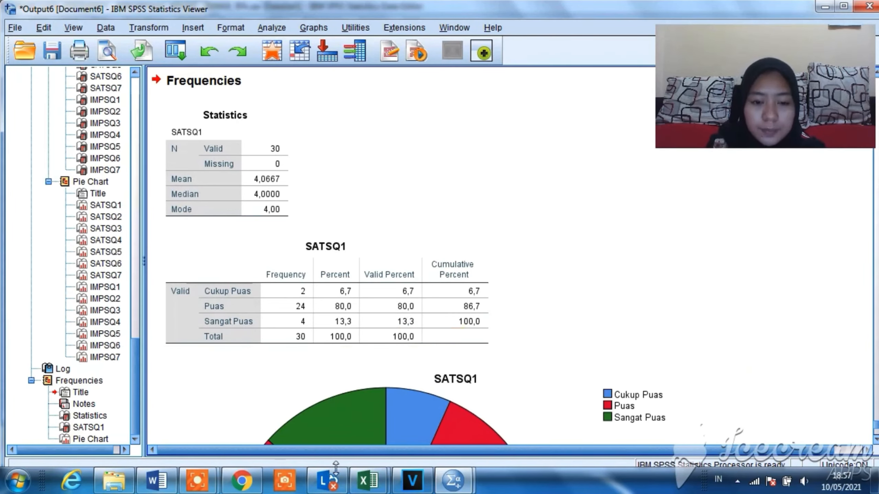
- Return to the Book2 workbook in Excel and calculate the SATSQ overall mean score in B35 with =AVERAGE(B33:H33)
mouse_move(370, 491)
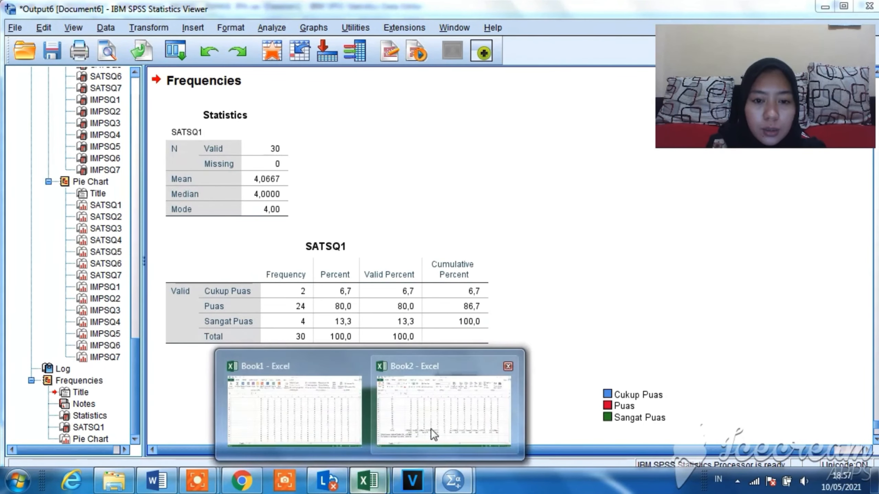
left_click(433, 431)
left_click(205, 384)
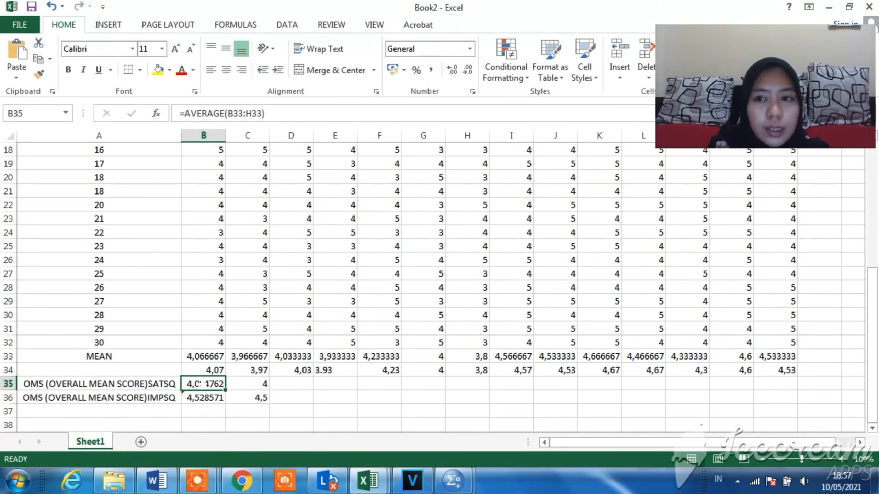
double_click(204, 384)
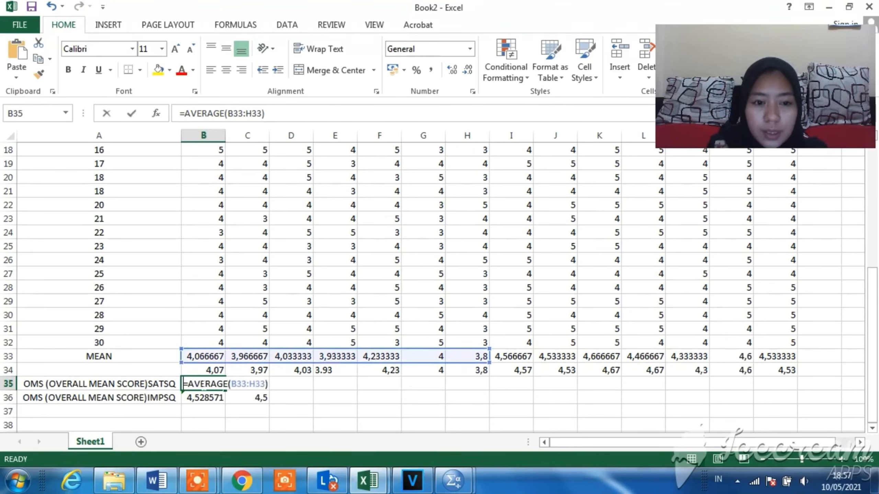
key("Escape")
type("=")
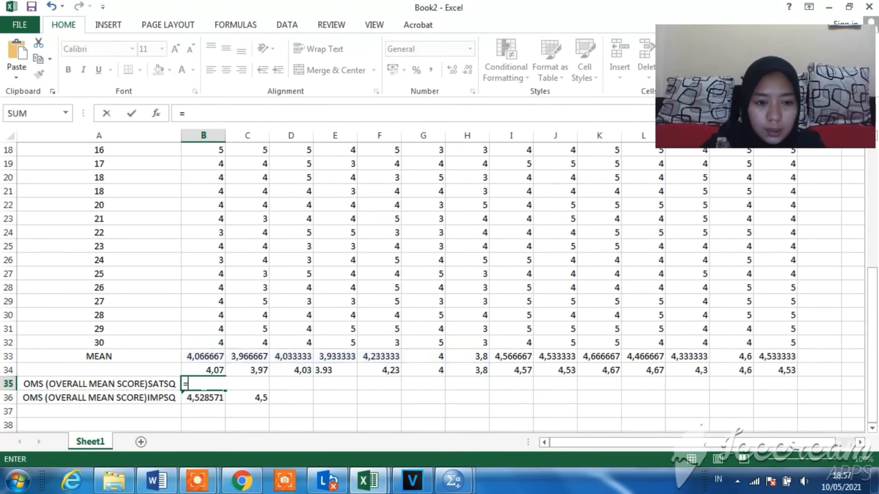
type("AVERAGE(")
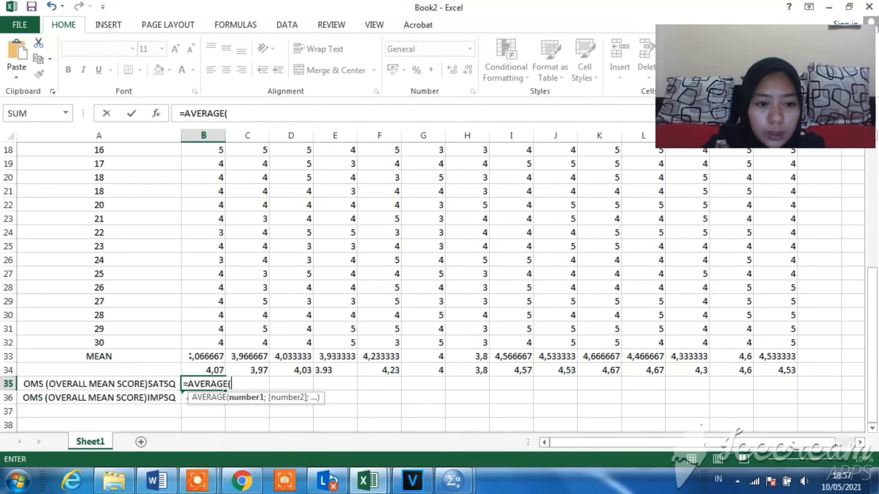
left_click_drag(189, 357, 481, 361)
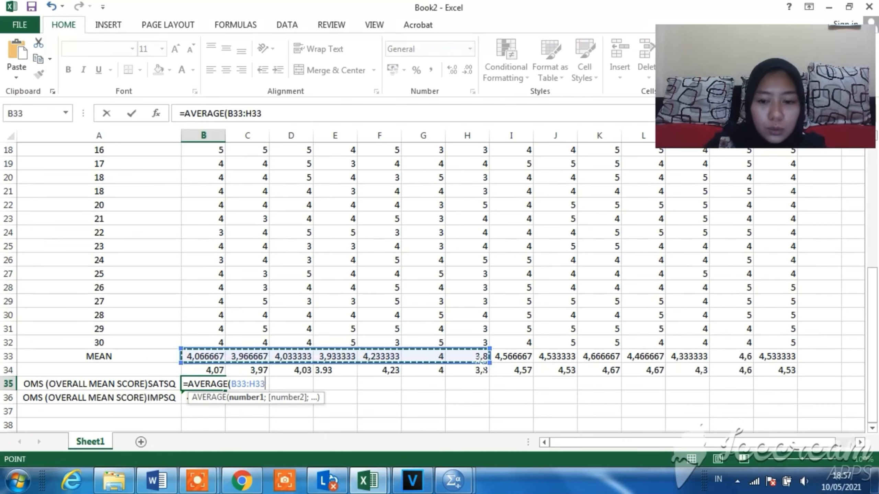
type(")")
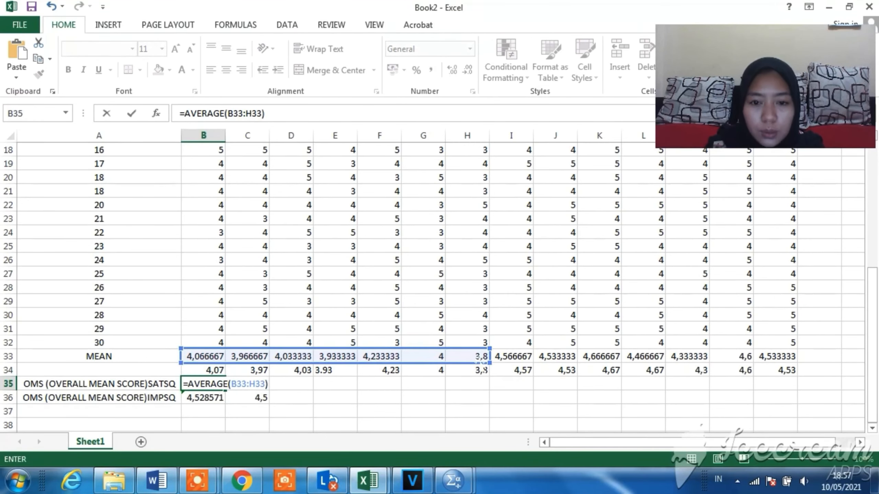
key("Return")
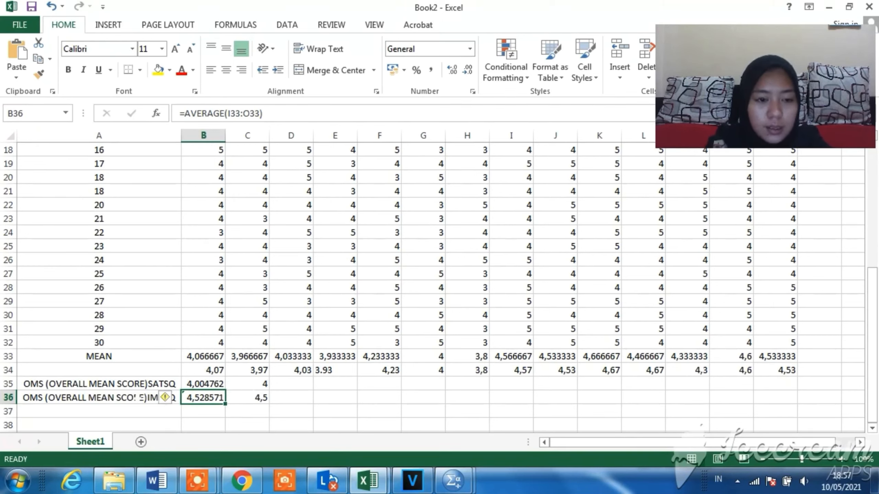
- Recalculate the IMPSQ overall mean score in B36 with =AVERAGE(I33:O33)
left_click(140, 399)
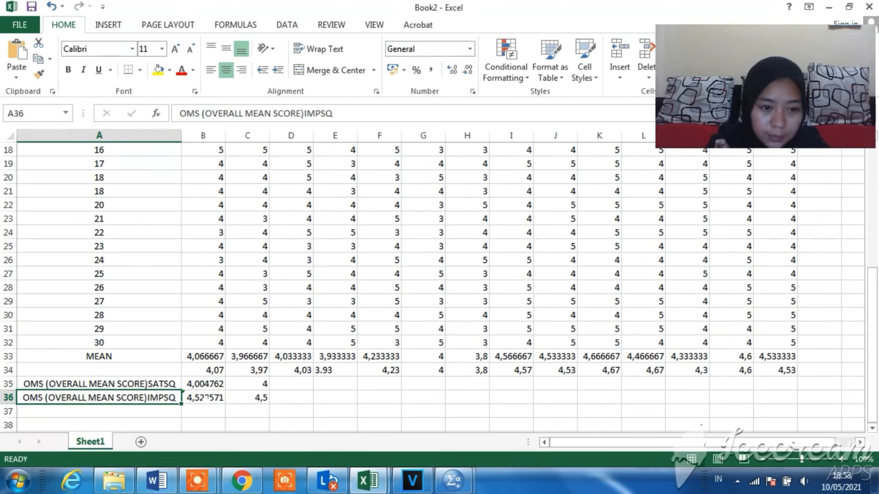
left_click(206, 398)
key("BackSpace")
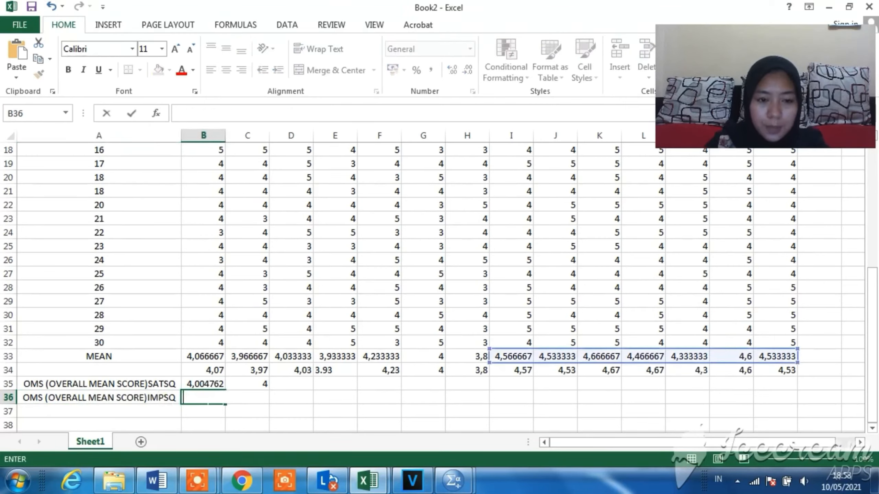
type("=")
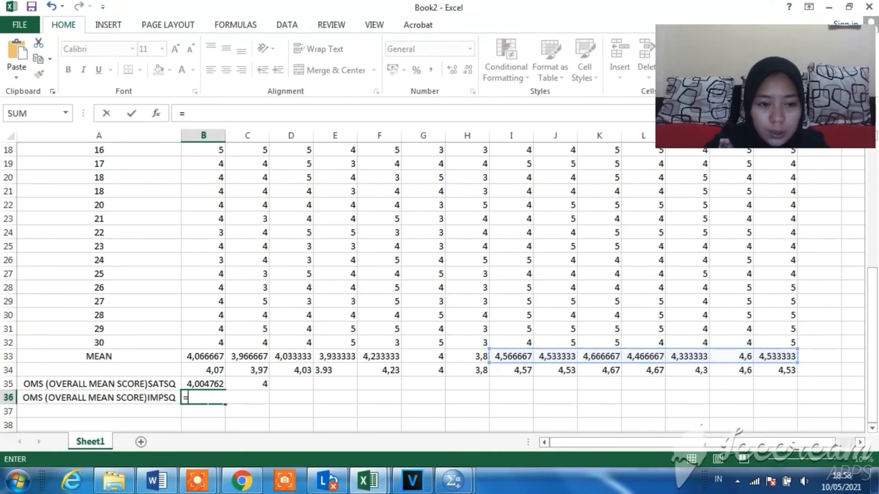
type("AVERAGE(")
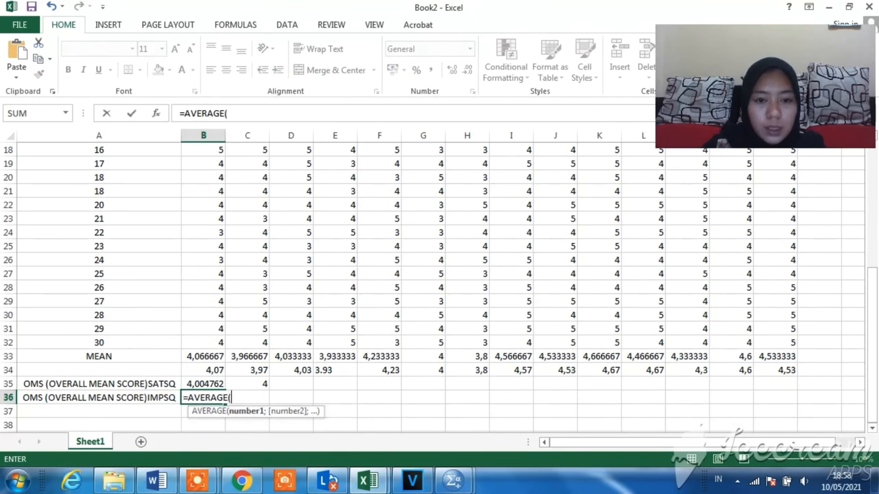
left_click_drag(509, 356, 792, 358)
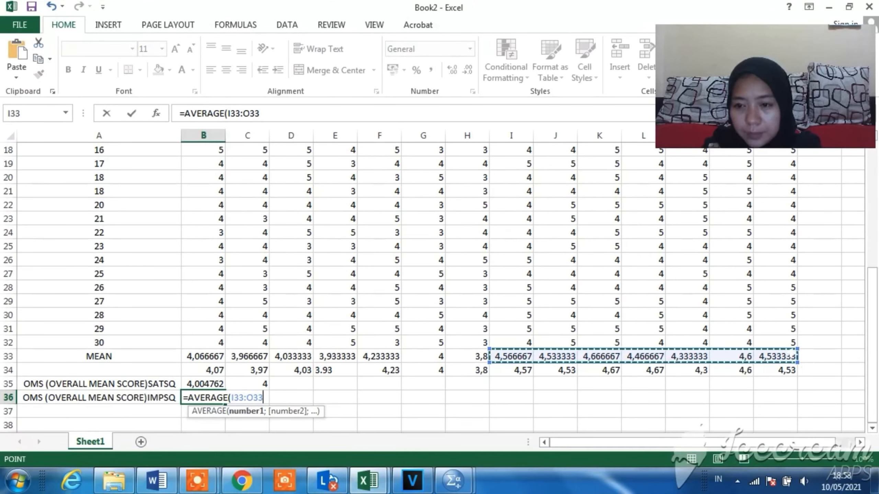
type(")")
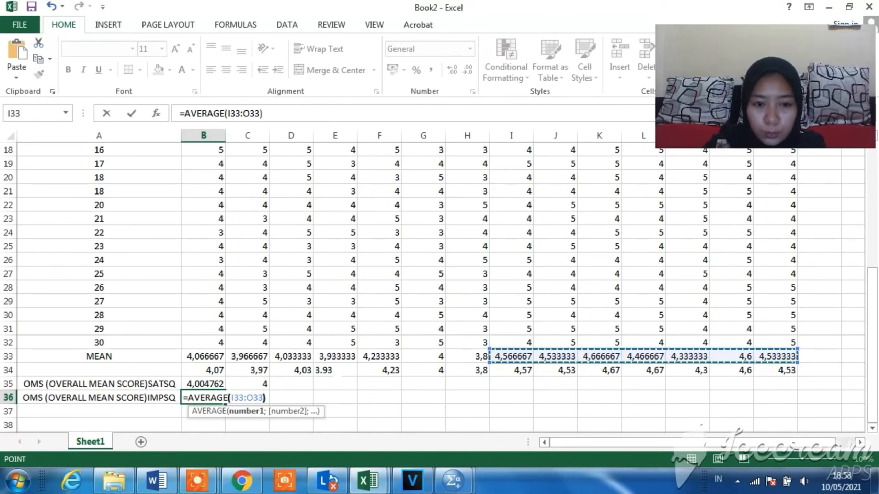
key("Return")
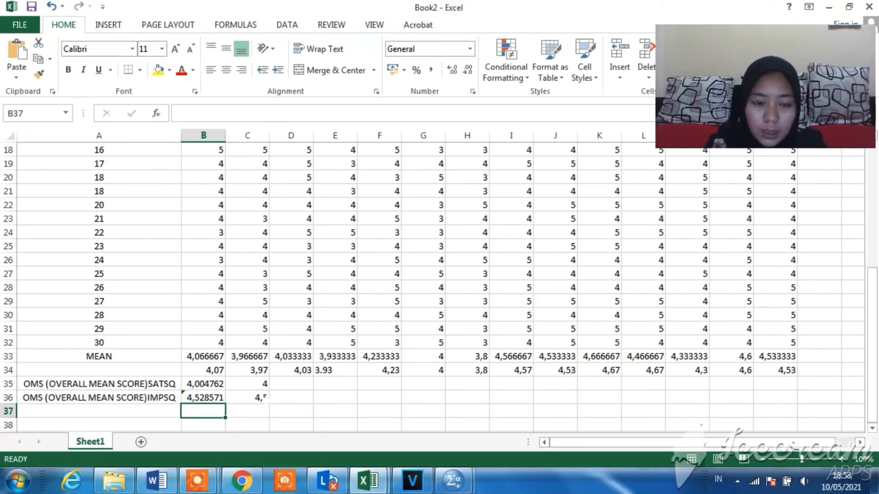
- Set the rounded IMPSQ overall mean score in C36 to 4,53
left_click(265, 399)
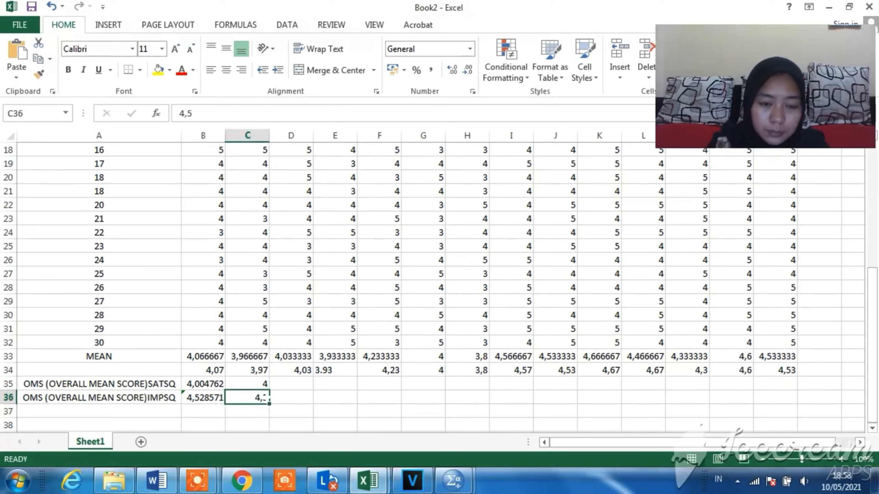
double_click(265, 398)
type("3")
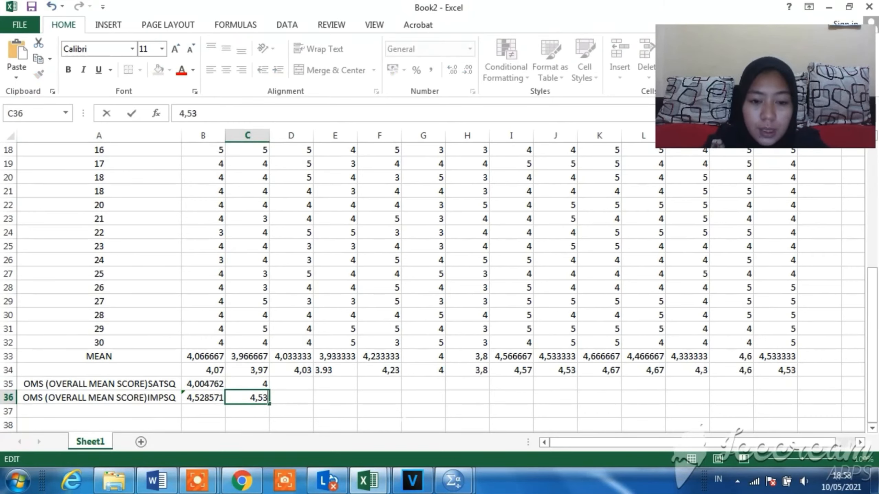
- Switch to Document1 in Word and review the overall mean score calculations in item 7 and the class interval formula in item 8
mouse_move(455, 477)
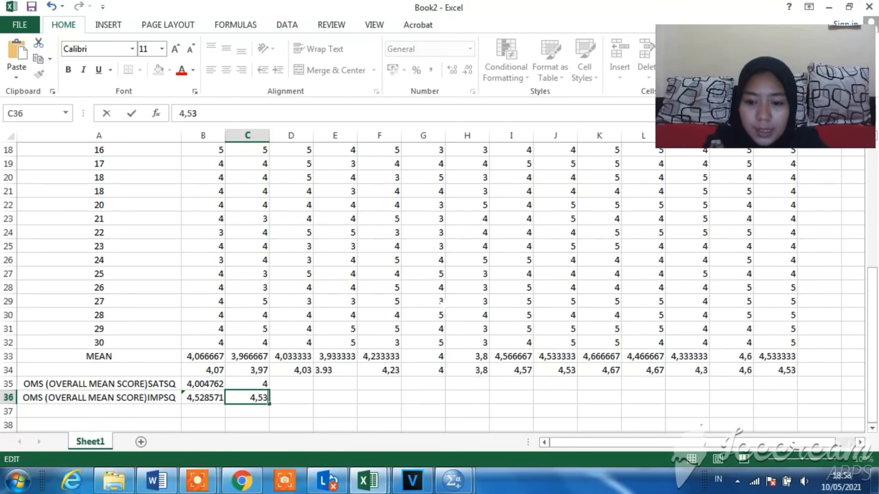
left_click(157, 485)
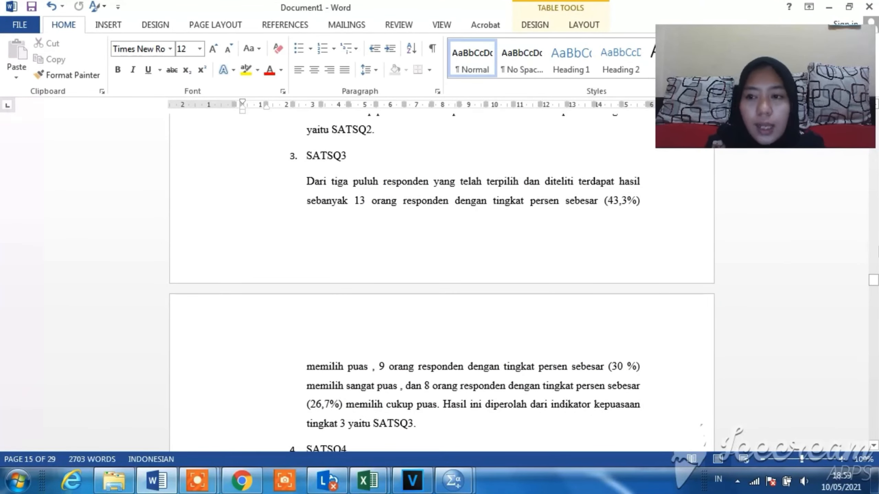
left_click_drag(874, 281, 876, 365)
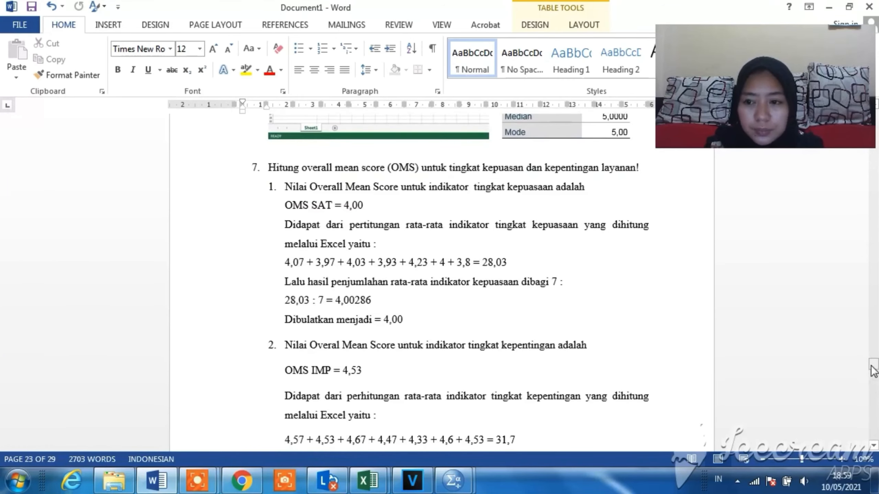
left_click_drag(877, 369, 876, 378)
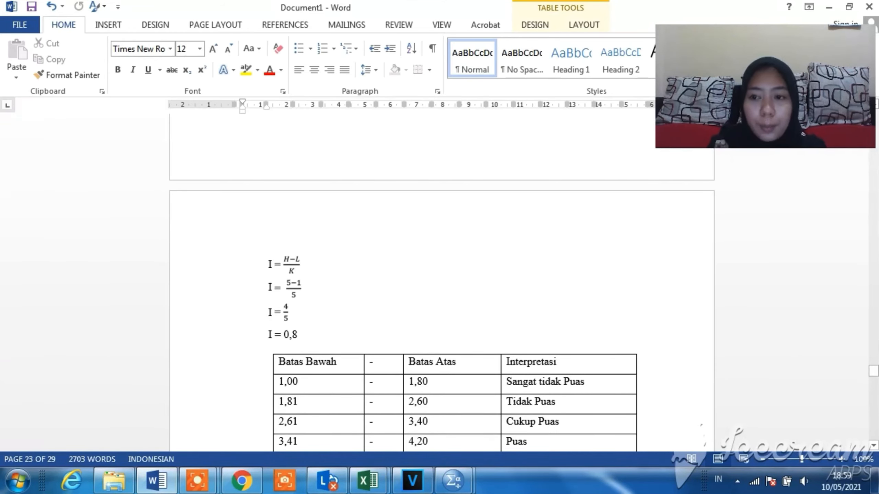
left_click_drag(875, 380, 875, 380)
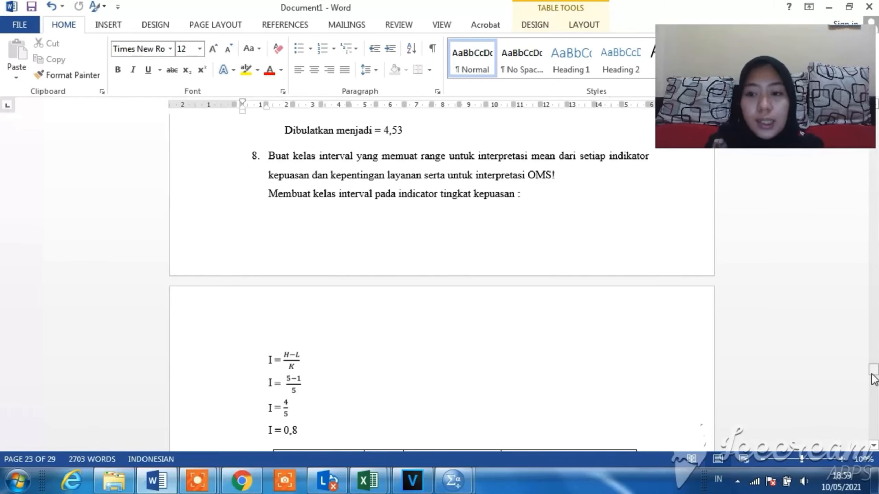
left_click_drag(873, 375, 874, 382)
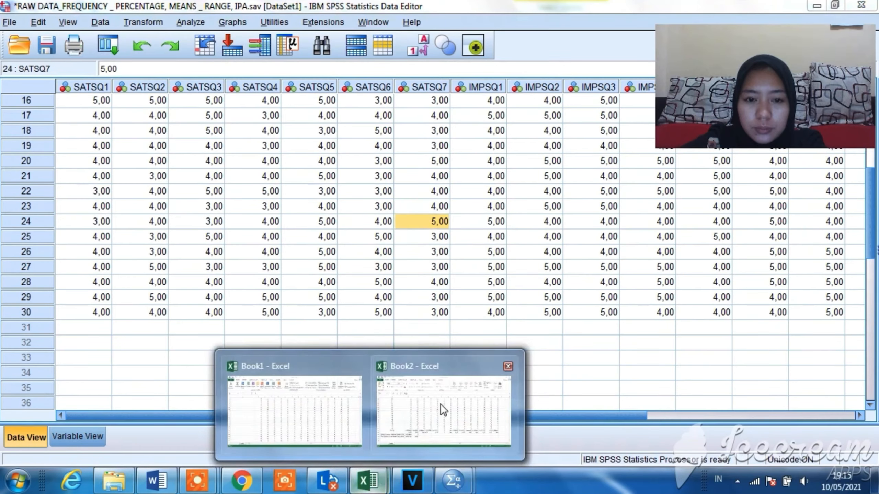
- View the Book2 workbook in Excel, and return to Word to examine the satisfaction and importance class interval tables
left_click(441, 408)
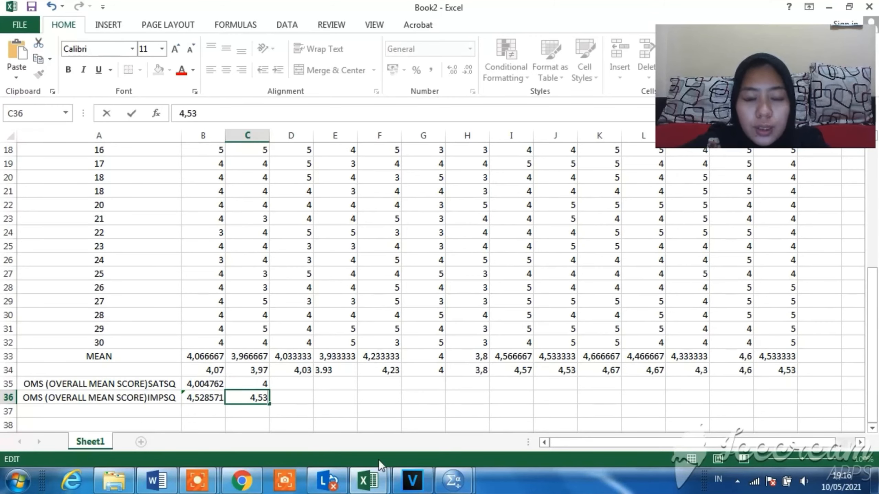
left_click(157, 481)
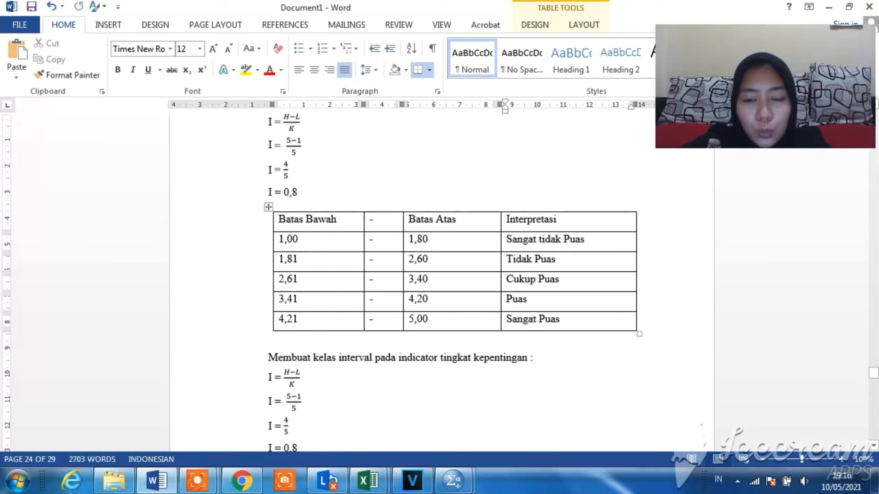
left_click(873, 373)
left_click_drag(874, 373, 874, 373)
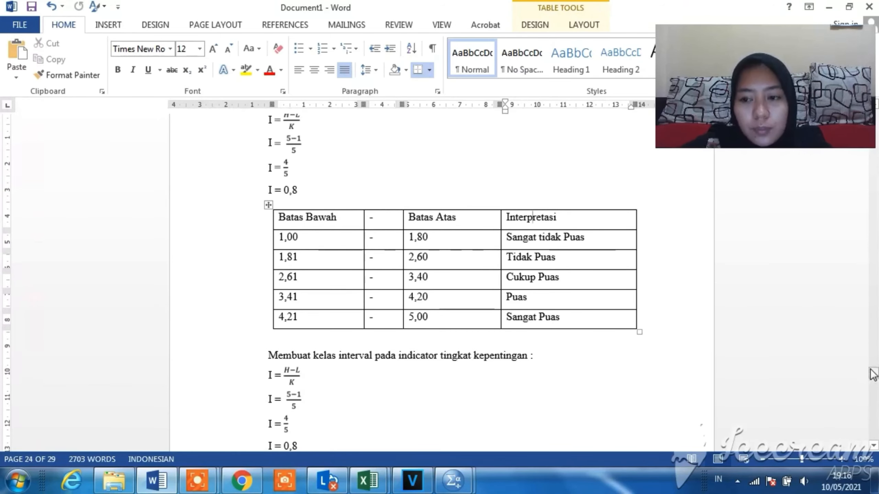
left_click_drag(874, 374, 873, 376)
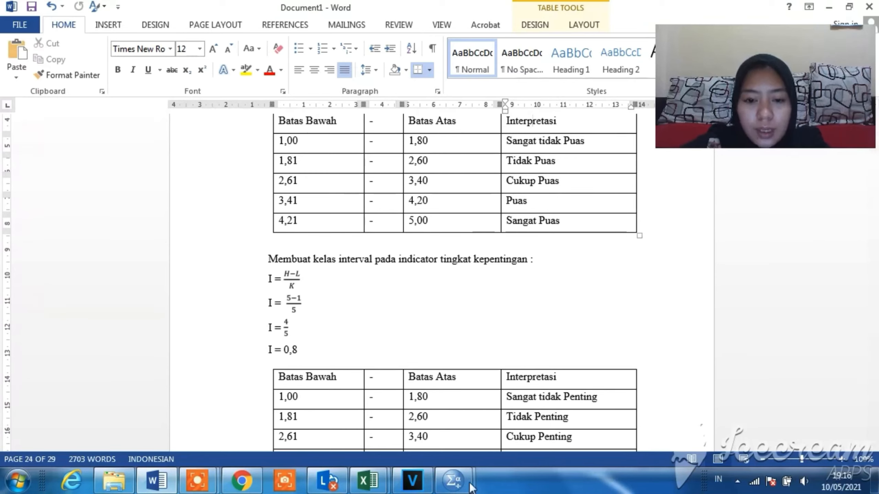
- Switch to the Book2 workbook in Excel and check the rounded SATSQ overall mean score in C35
left_click(455, 475)
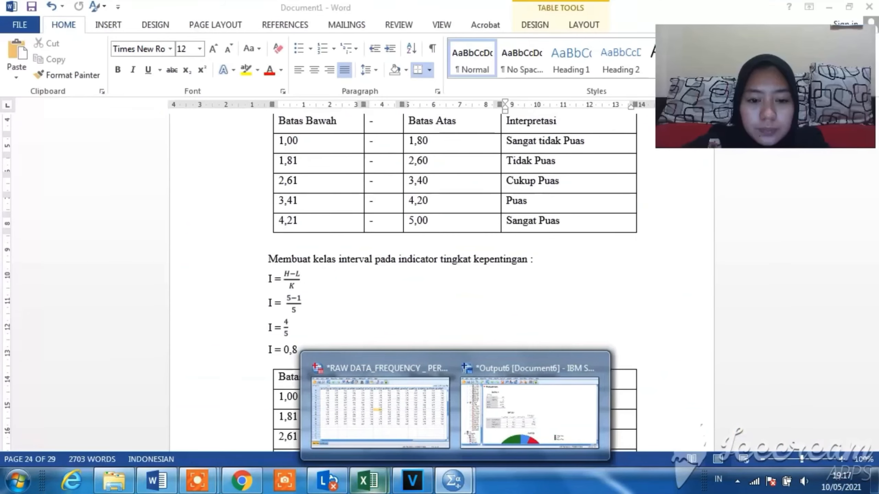
mouse_move(374, 466)
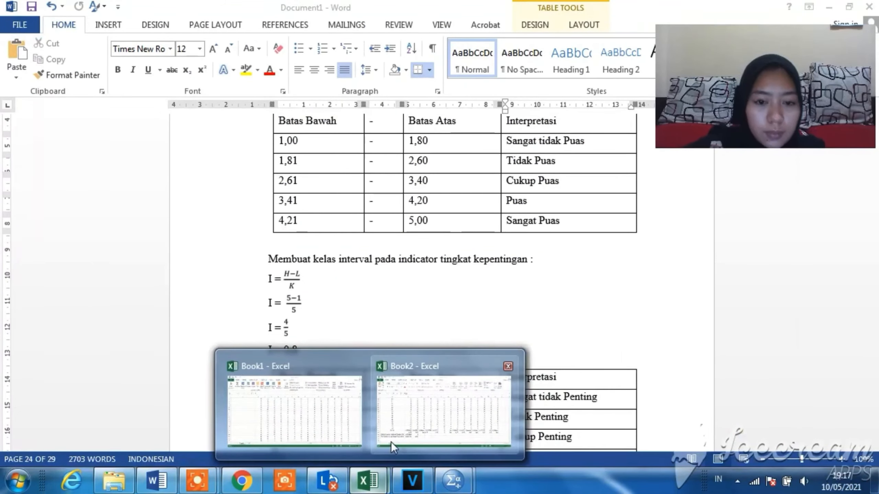
mouse_move(391, 442)
left_click(426, 417)
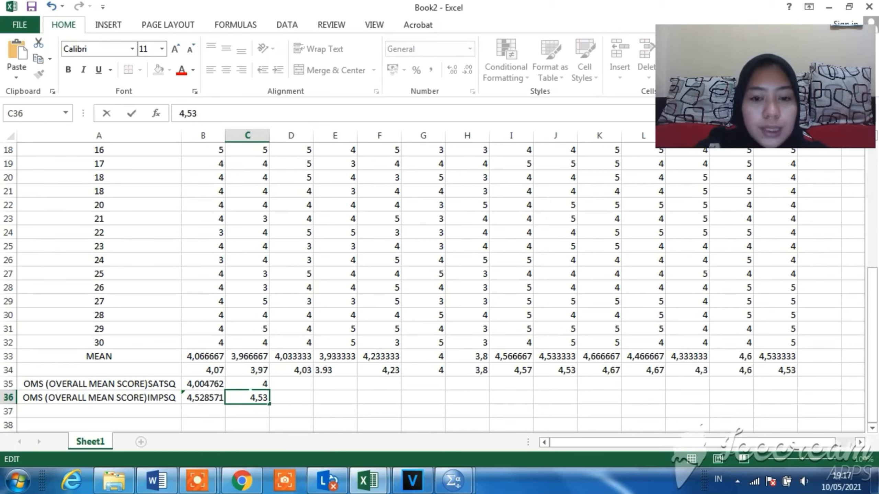
left_click(264, 384)
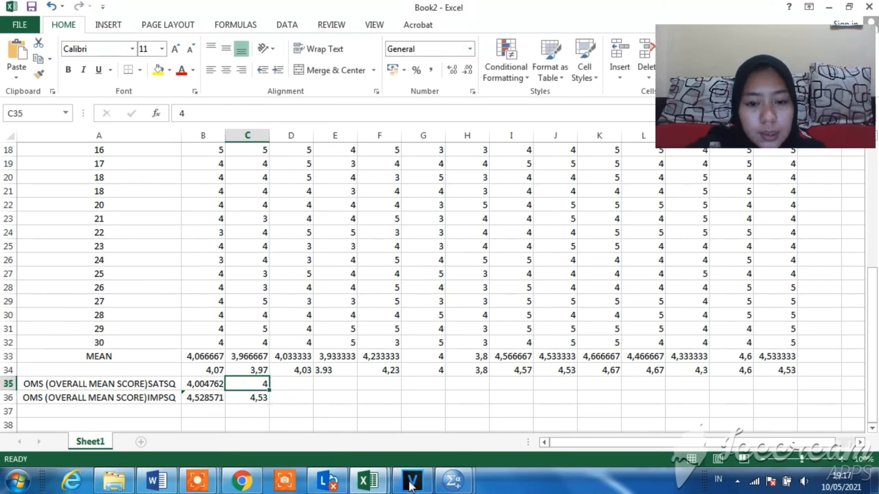
- Return to Document1 in Word, compare the score with the satisfaction interval table, and examine the SATSQ1 and SATSQ2 mean interpretations
left_click(156, 480)
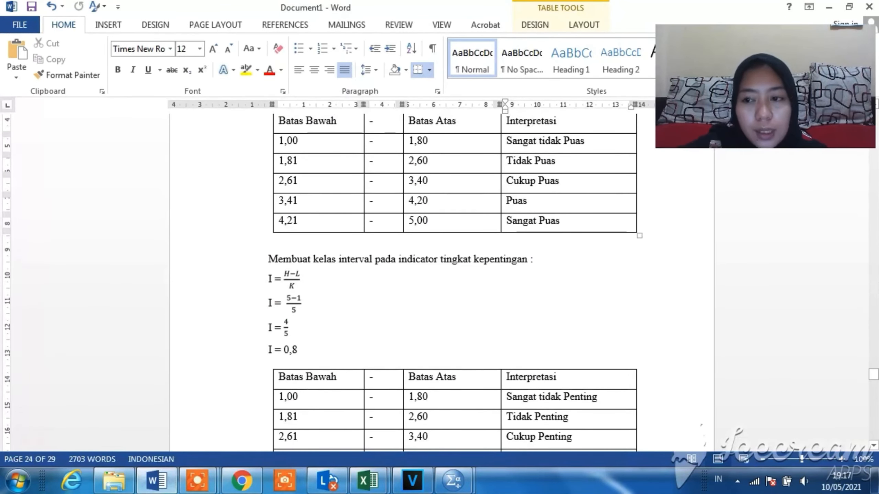
left_click(874, 375)
left_click_drag(873, 376, 874, 373)
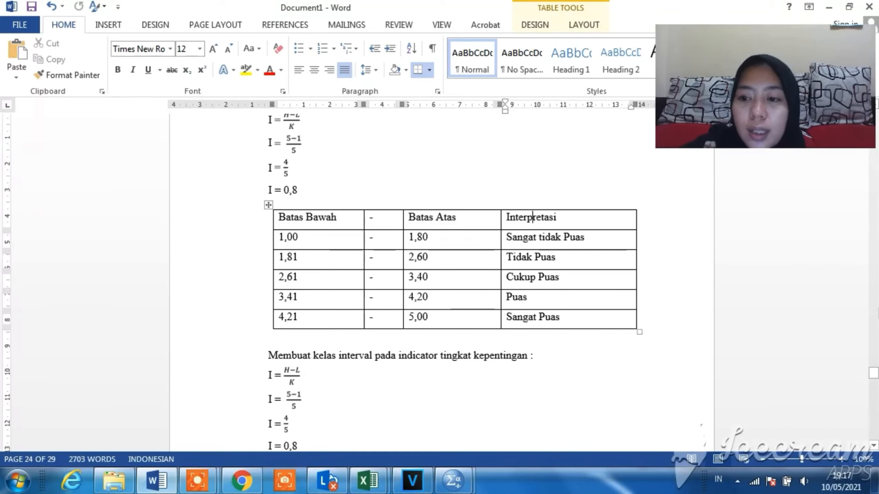
left_click(874, 376)
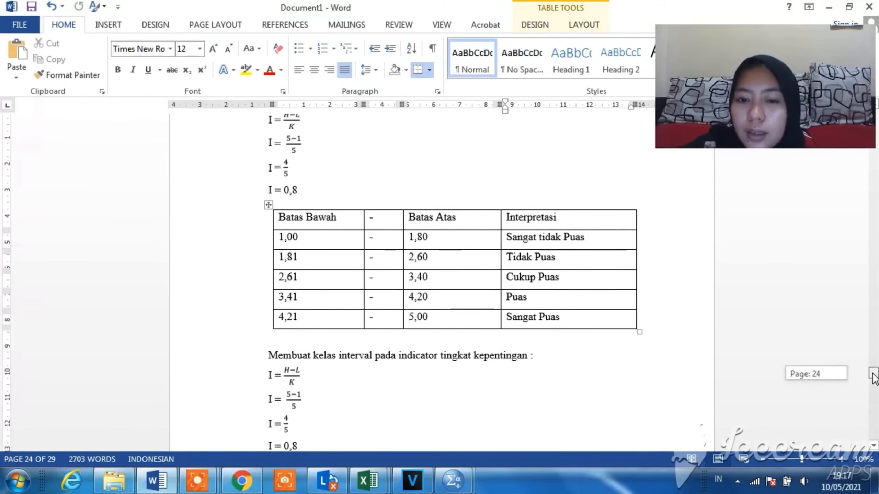
left_click_drag(874, 376, 873, 385)
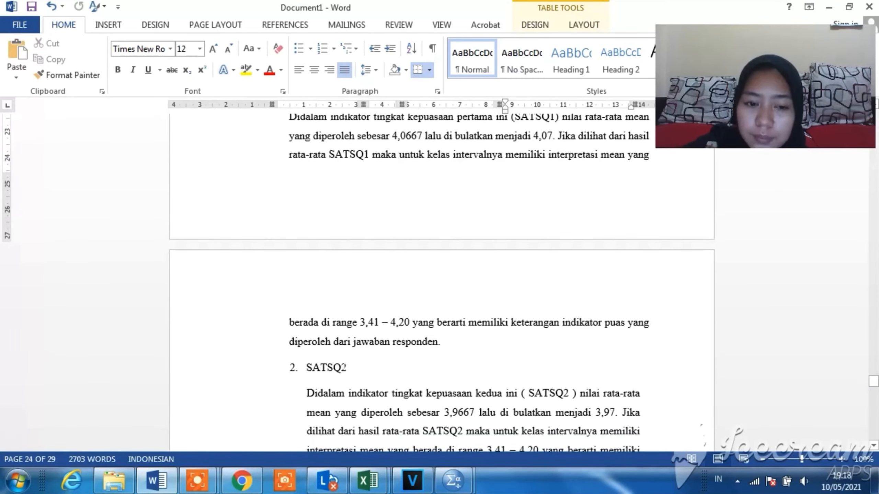